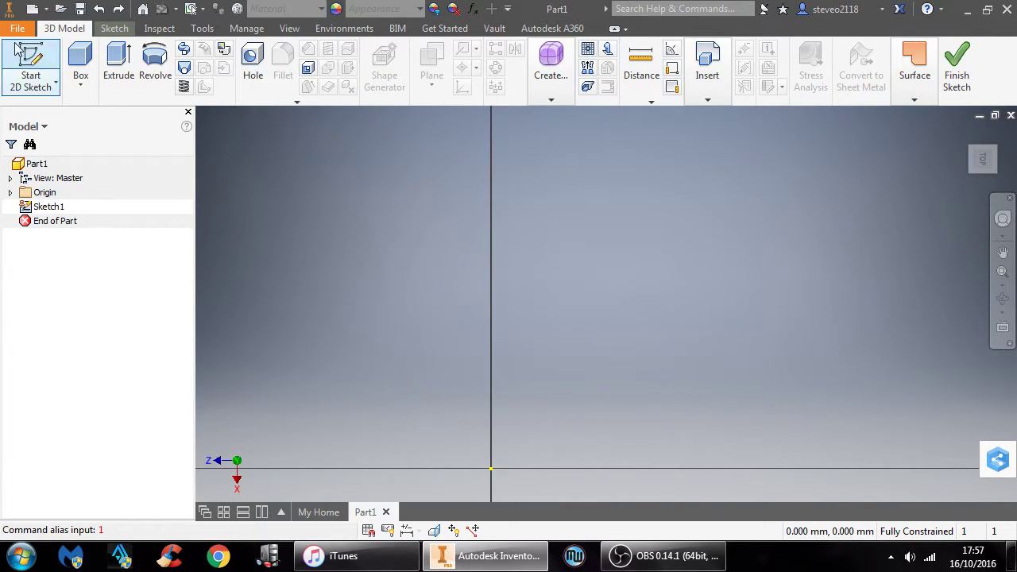
# Finish the first sketch and create Sketch2 on the XZ origin plane
pyautogui.click(25, 62)
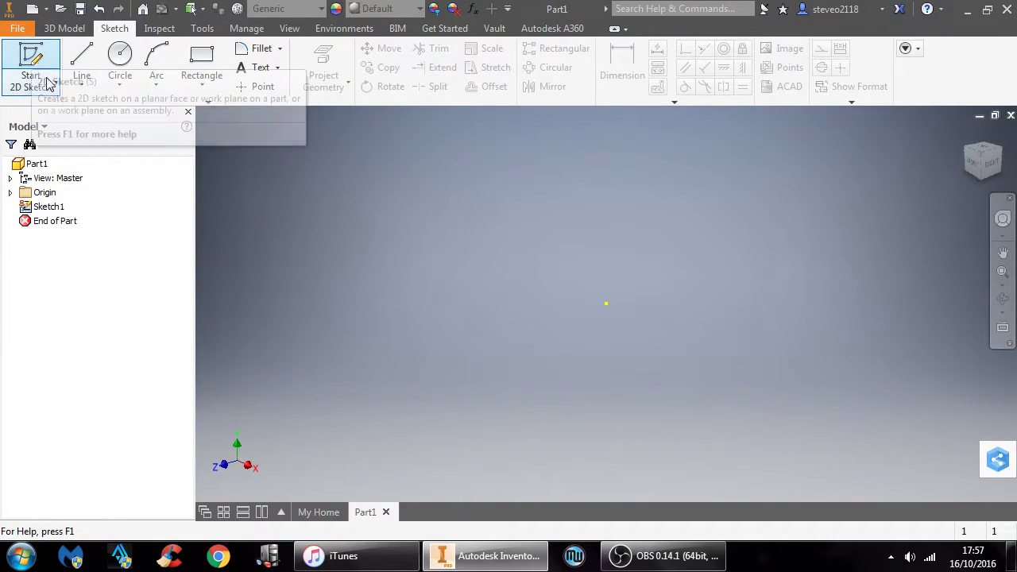
pyautogui.click(32, 64)
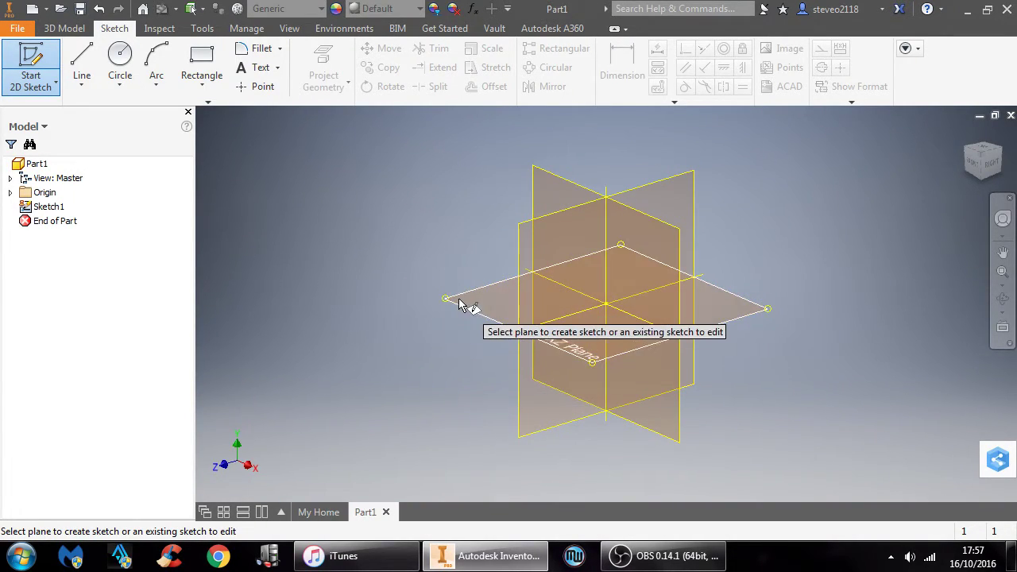
pyautogui.click(469, 298)
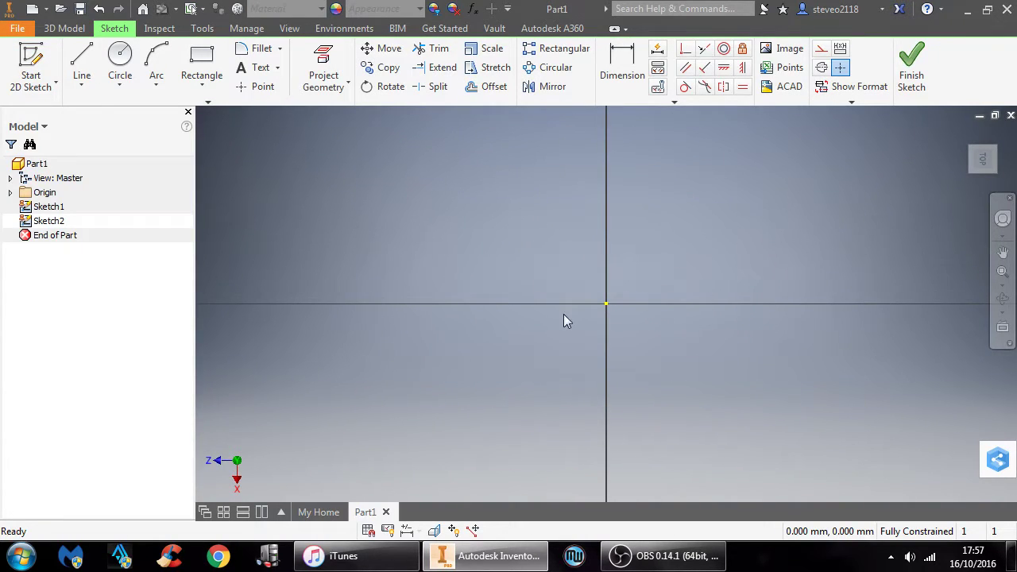
# Open Insert Image, browse the Desktop file list, then open the Windows Start menu
pyautogui.click(788, 50)
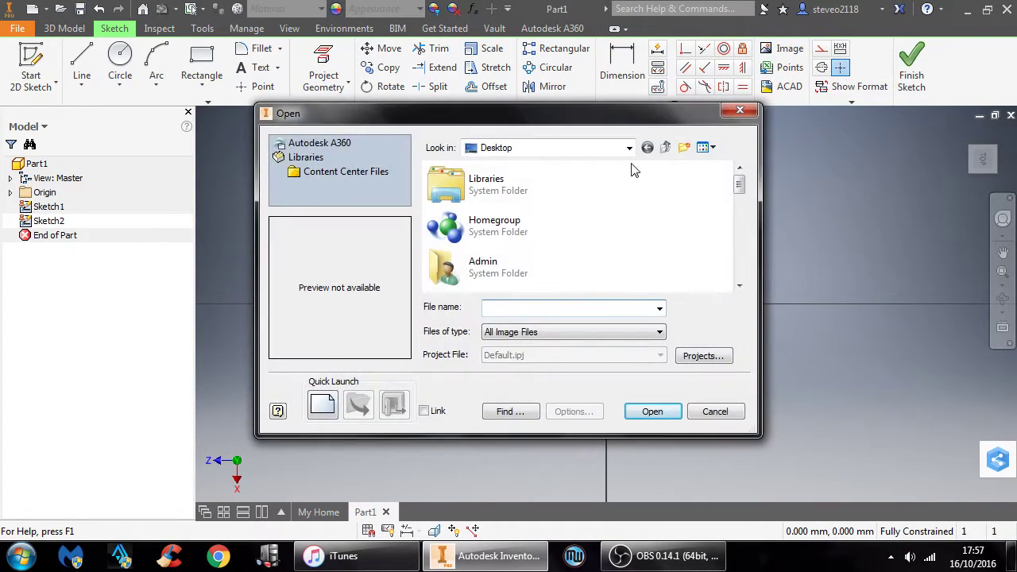
pyautogui.scroll(-3, 516, 266)
pyautogui.scroll(3, 517, 267)
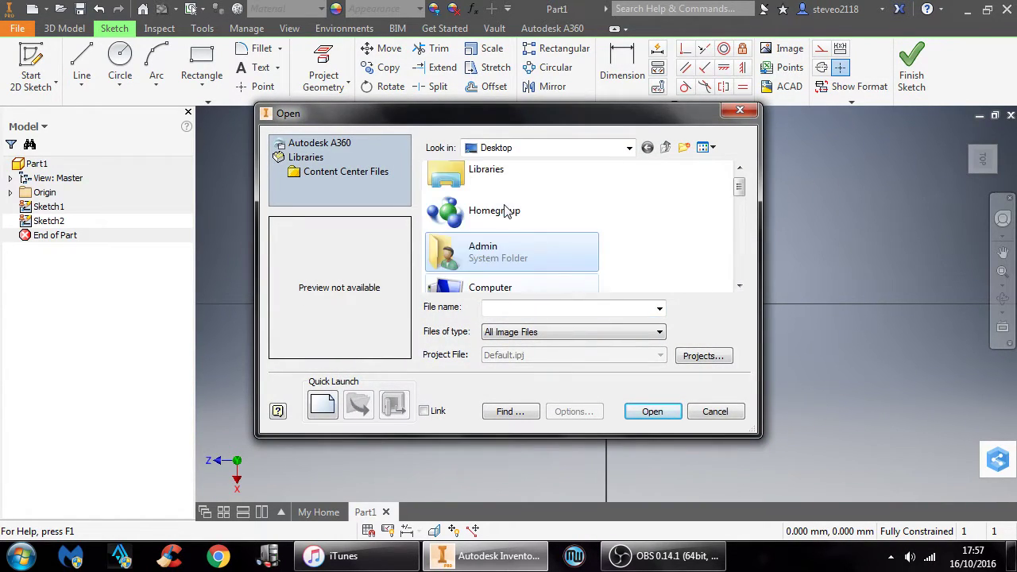
pyautogui.scroll(-3, 506, 213)
pyautogui.scroll(3, 506, 213)
pyautogui.scroll(-3, 495, 266)
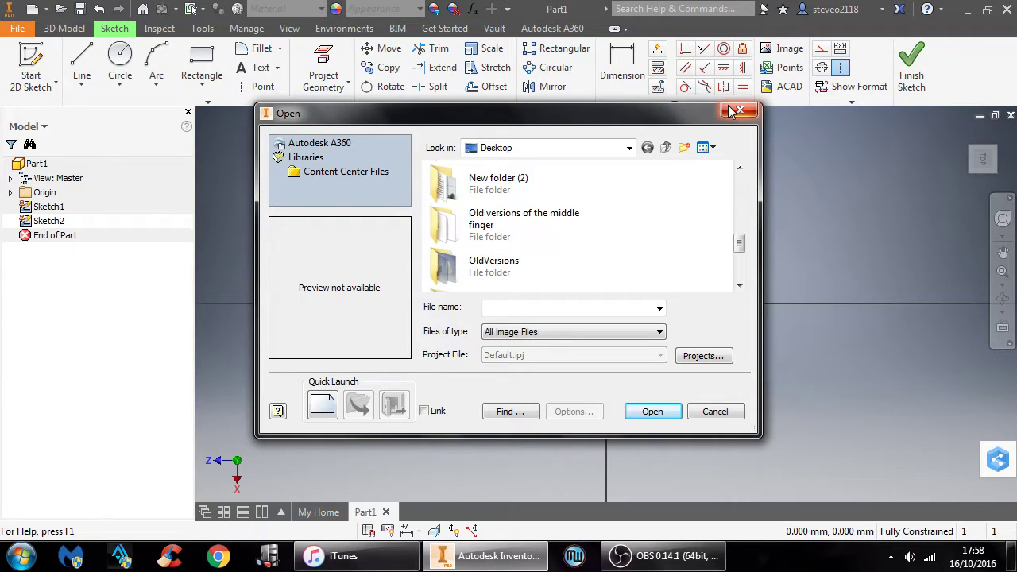
pyautogui.click(20, 556)
pyautogui.click(276, 178)
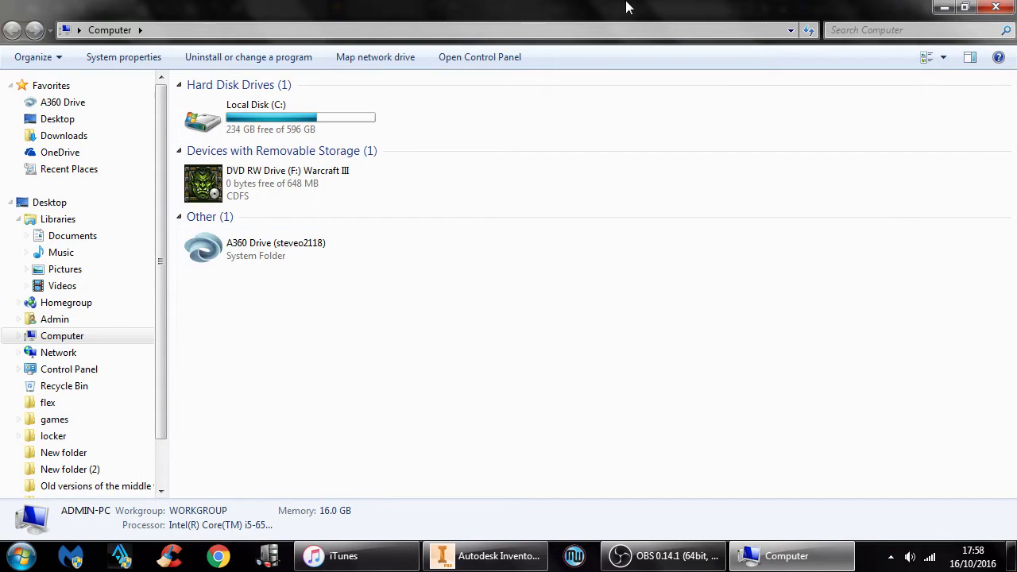
pyautogui.click(944, 7)
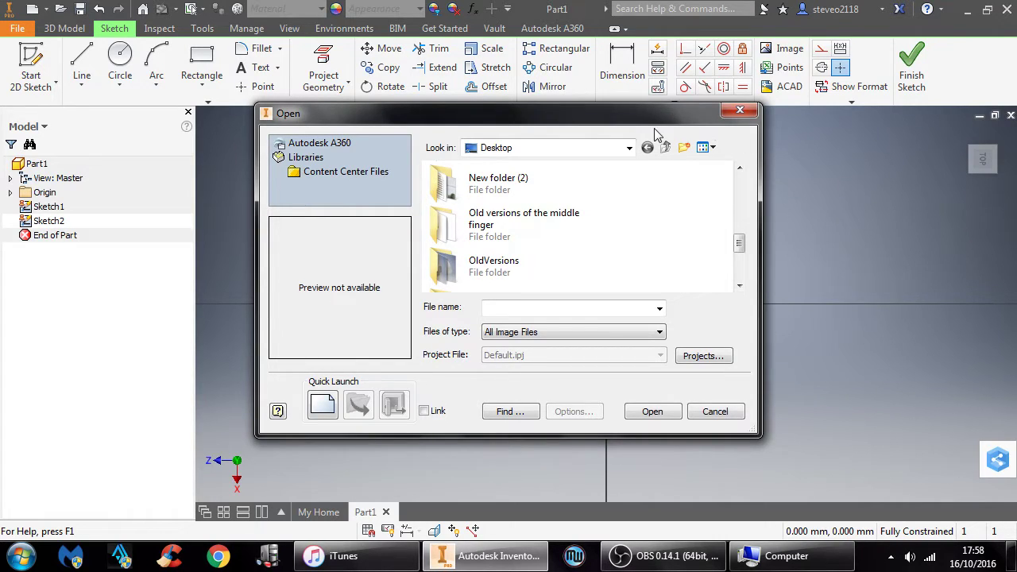
# Browse into the OldVersions folder in the Open dialog
pyautogui.click(496, 237)
pyautogui.scroll(-2, 495, 234)
pyautogui.scroll(2, 493, 232)
pyautogui.scroll(-2, 489, 230)
pyautogui.scroll(3, 486, 231)
pyautogui.click(483, 229)
pyautogui.scroll(-3, 493, 235)
pyautogui.scroll(2, 496, 231)
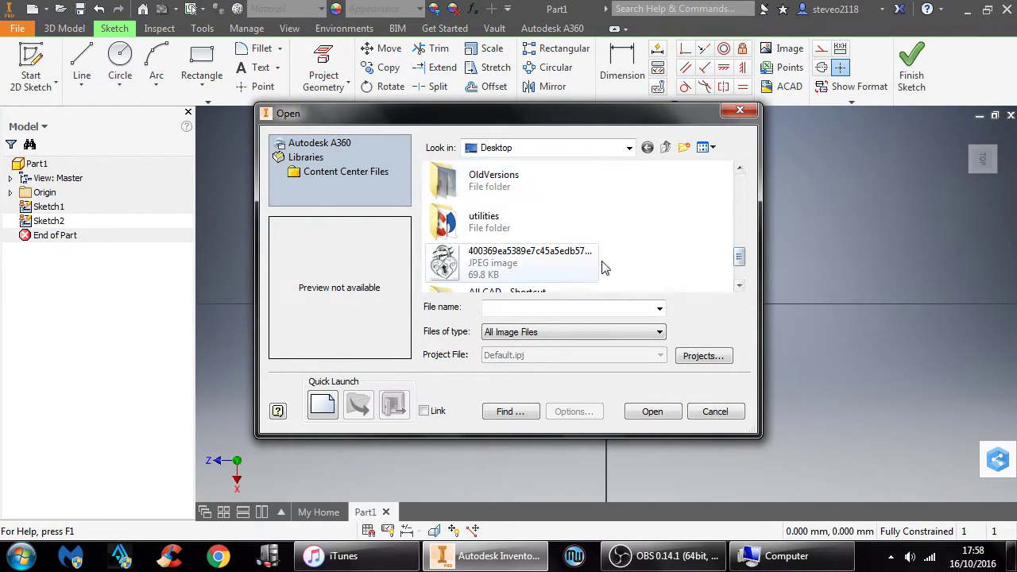
pyautogui.click(654, 413)
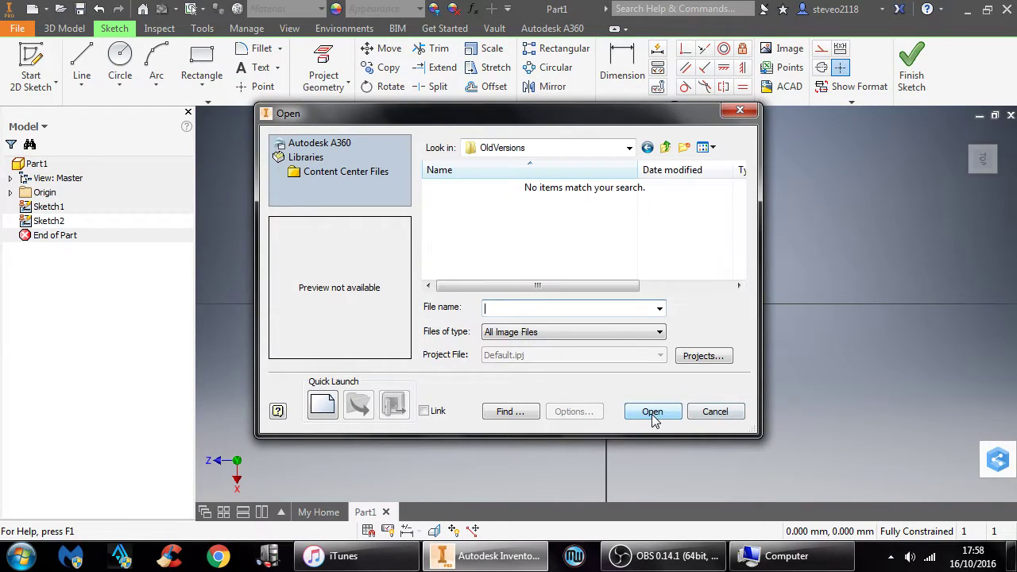
# Return to the Desktop and open the heart-padlock JPEG drawing
pyautogui.click(566, 148)
pyautogui.click(500, 178)
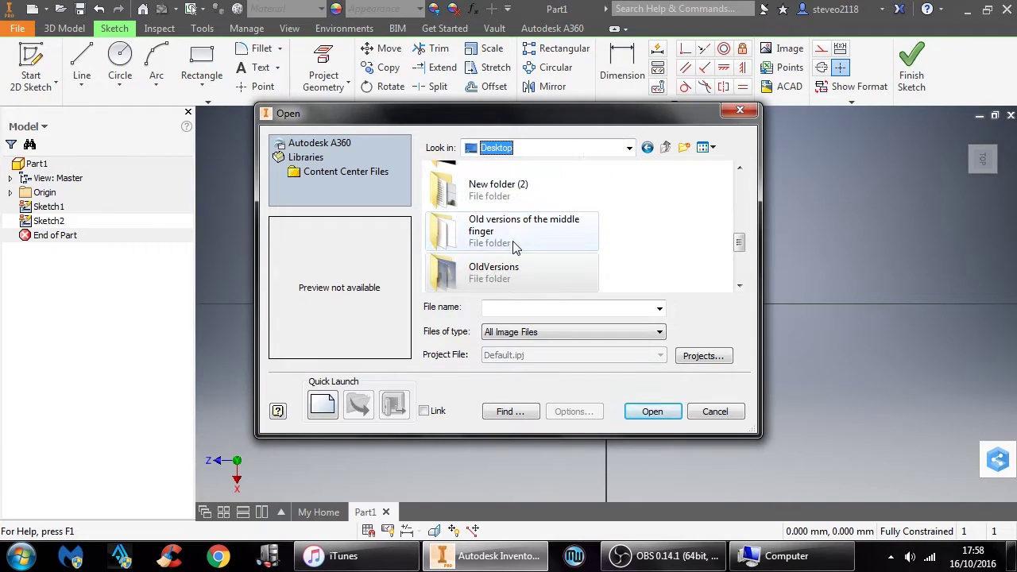
pyautogui.moveTo(738, 243); pyautogui.dragTo(740, 271)
pyautogui.click(604, 248)
pyautogui.click(653, 411)
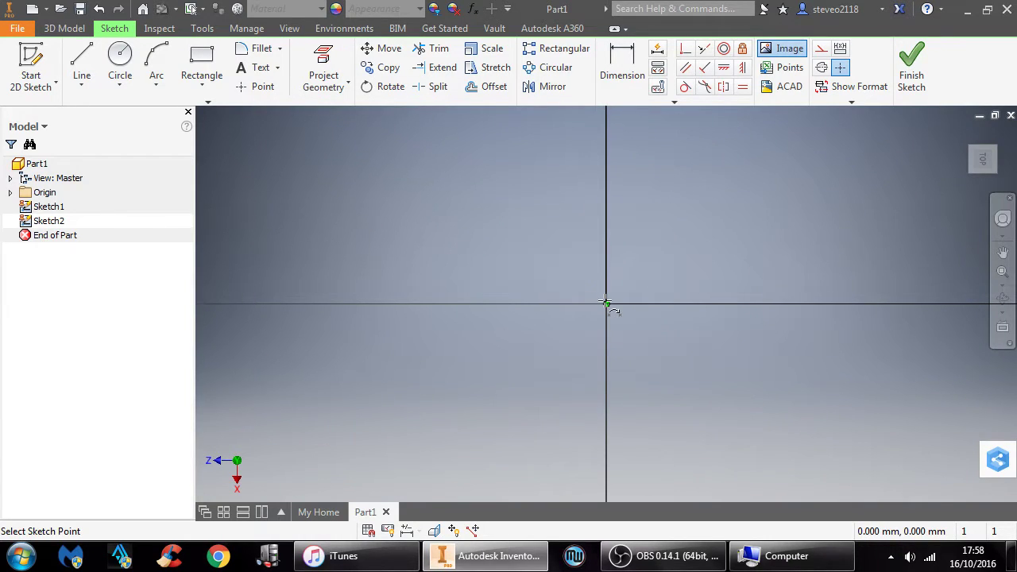
# Place one copy of the heart-padlock image with its corner on the sketch origin, centred in view
pyautogui.click(606, 303)
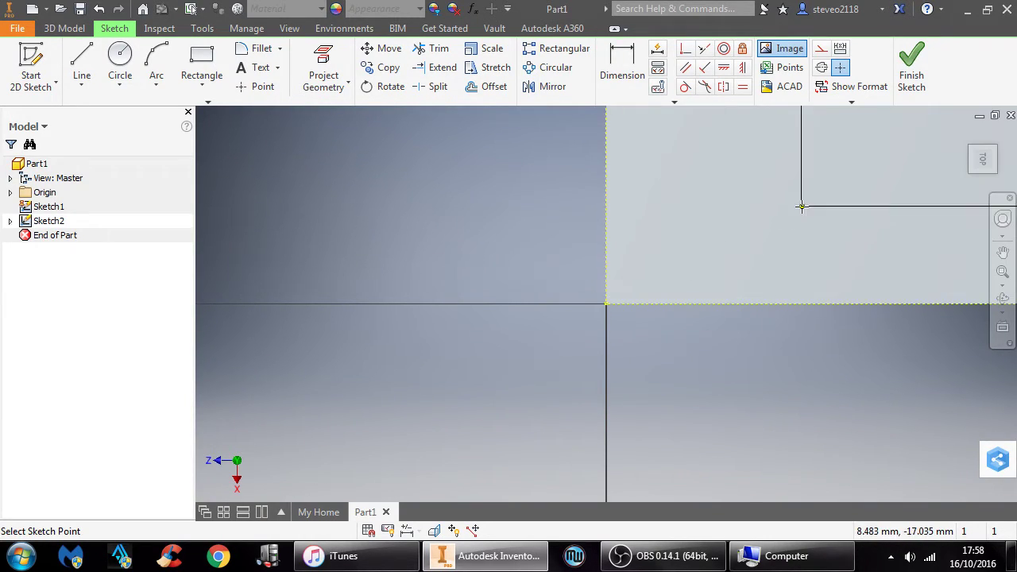
pyautogui.scroll(-5, 744, 265)
pyautogui.scroll(-2, 745, 265)
pyautogui.press('Escape')
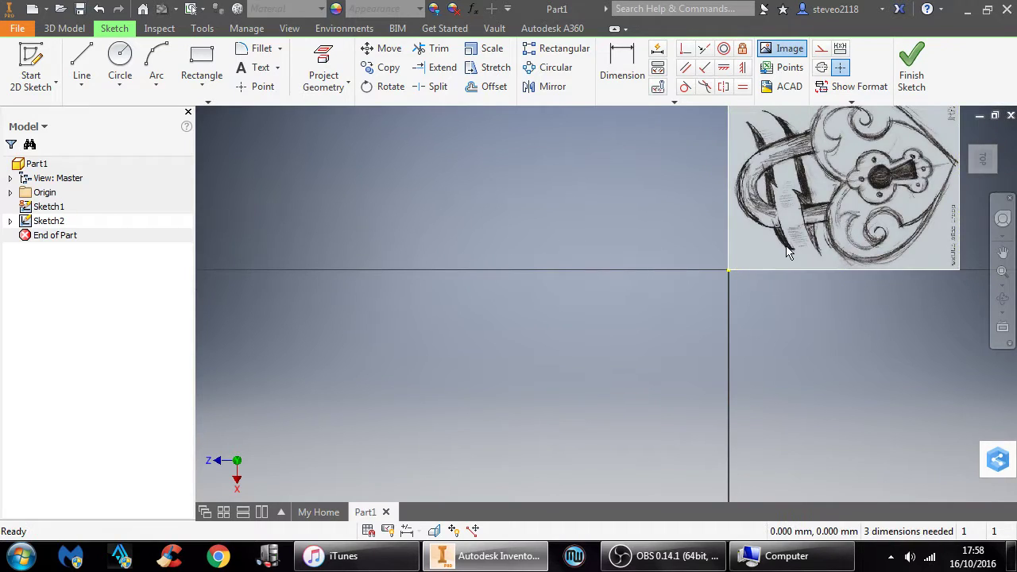
pyautogui.moveTo(744, 265)
pyautogui.mouseDown(button='middle')
pyautogui.moveTo(623, 467)
pyautogui.moveTo(592, 343)
pyautogui.mouseUp(button='middle')
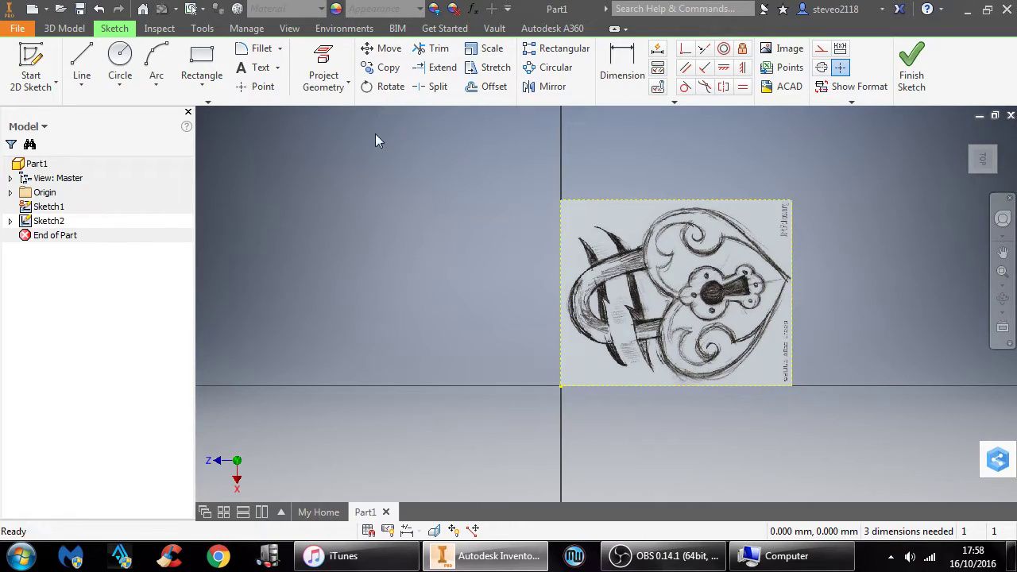
# Rotate the padlock image about the origin, removing its constraints, so the padlock stands upright
pyautogui.click(388, 87)
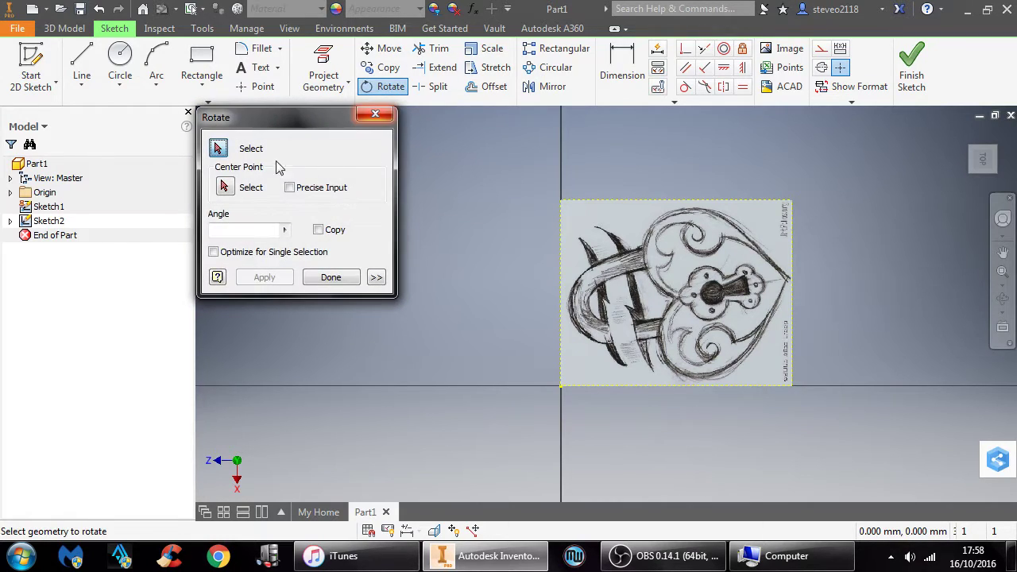
pyautogui.click(234, 189)
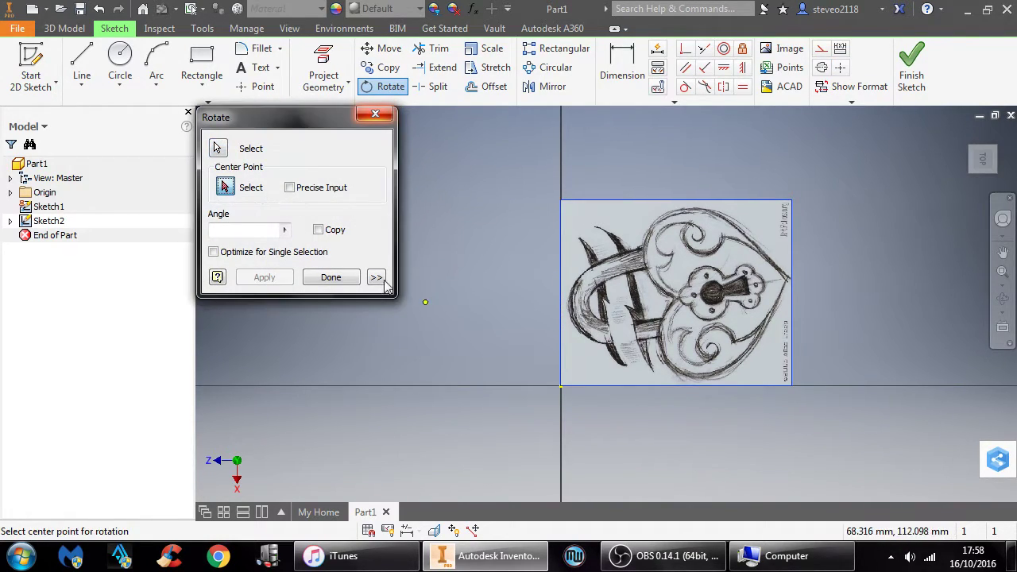
pyautogui.click(561, 387)
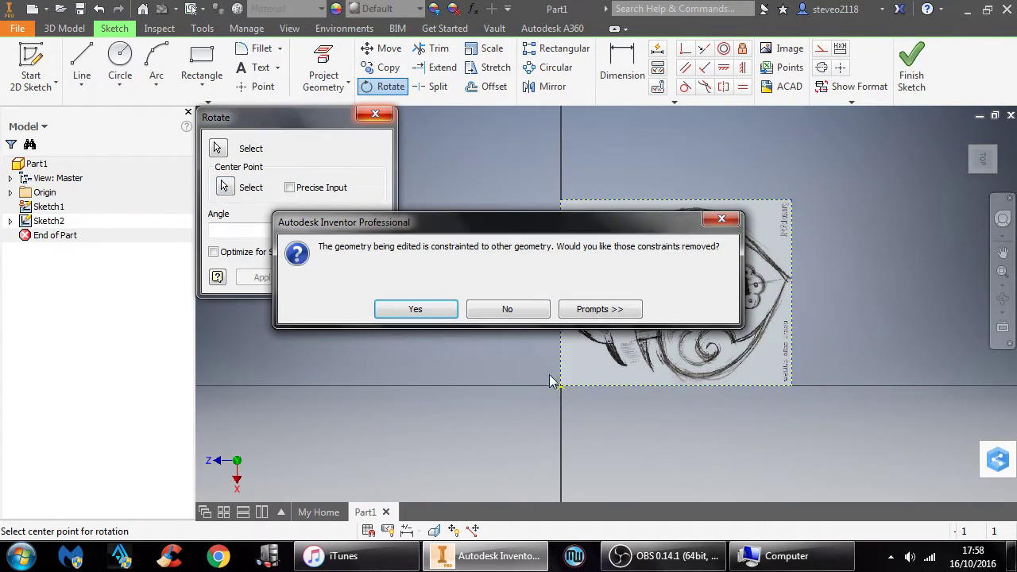
pyautogui.click(415, 309)
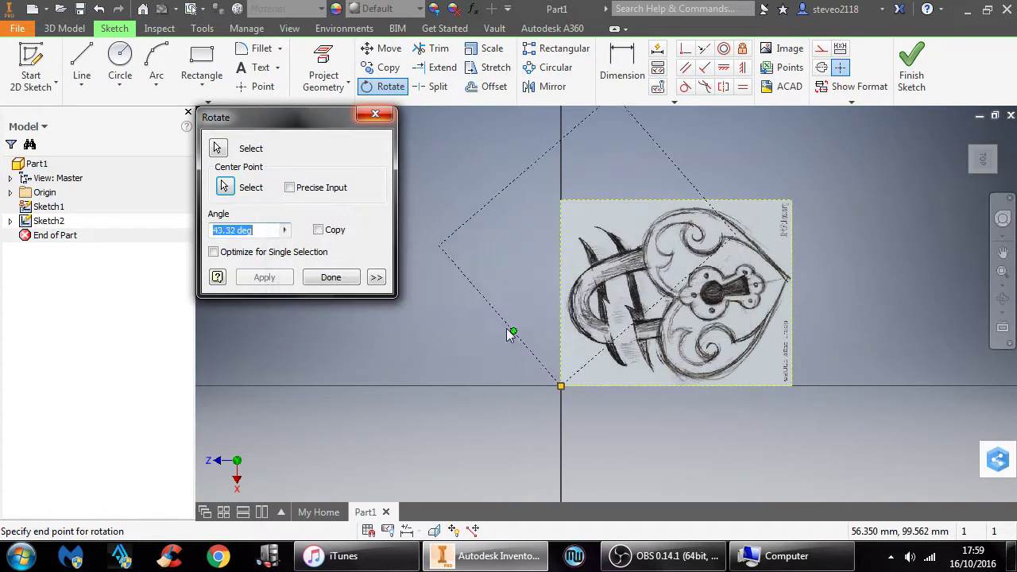
pyautogui.click(617, 391)
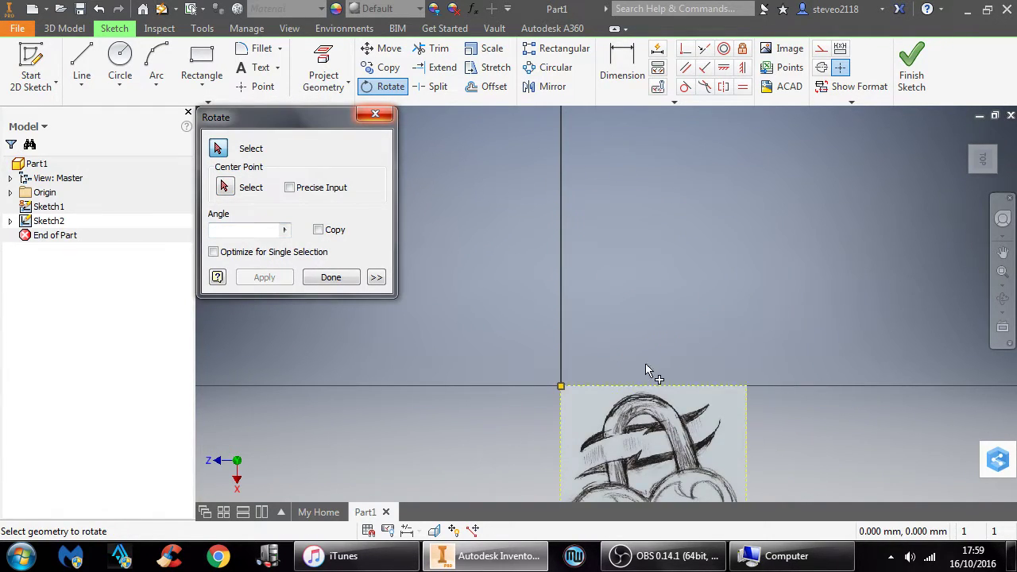
pyautogui.moveTo(650, 375); pyautogui.dragTo(587, 127, button='middle')
pyautogui.moveTo(617, 215); pyautogui.dragTo(630, 224, button='middle')
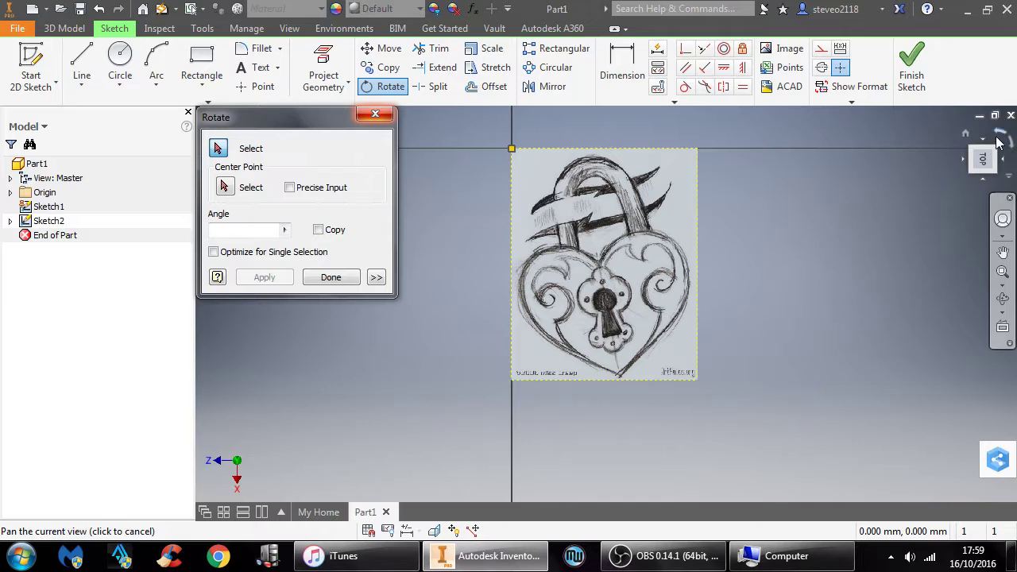
pyautogui.click(1001, 139)
pyautogui.click(1001, 141)
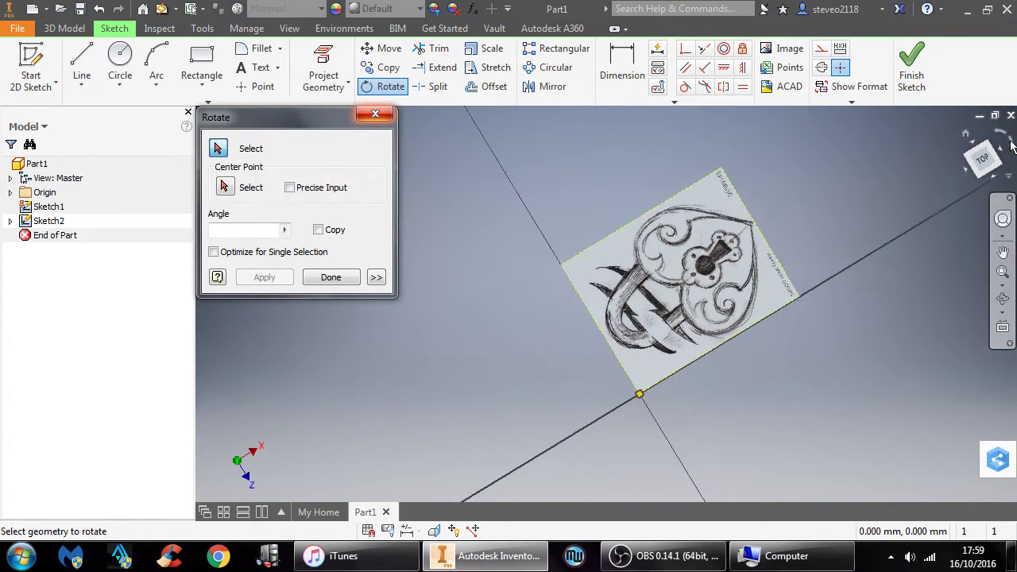
pyautogui.click(1003, 141)
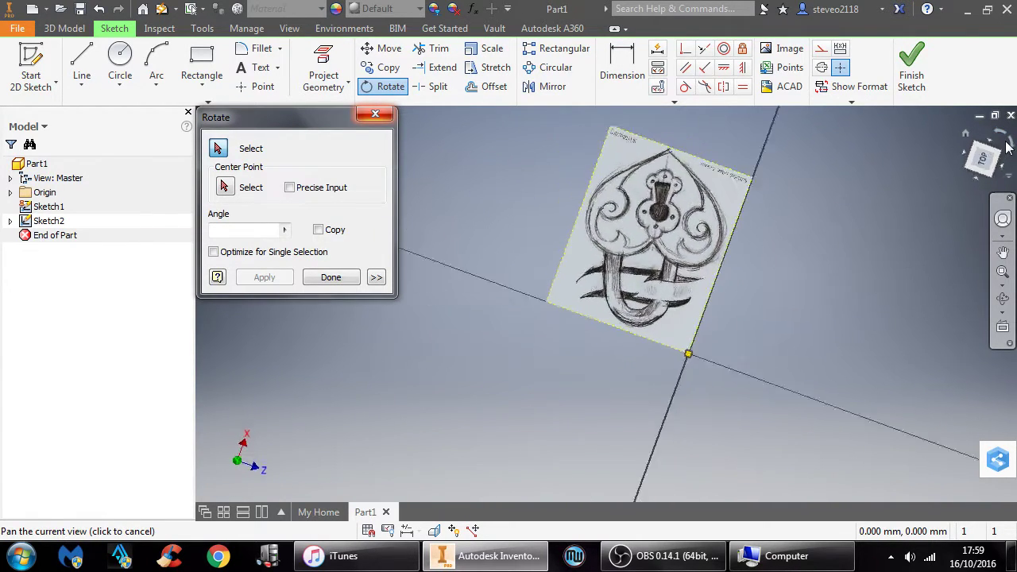
pyautogui.click(1003, 141)
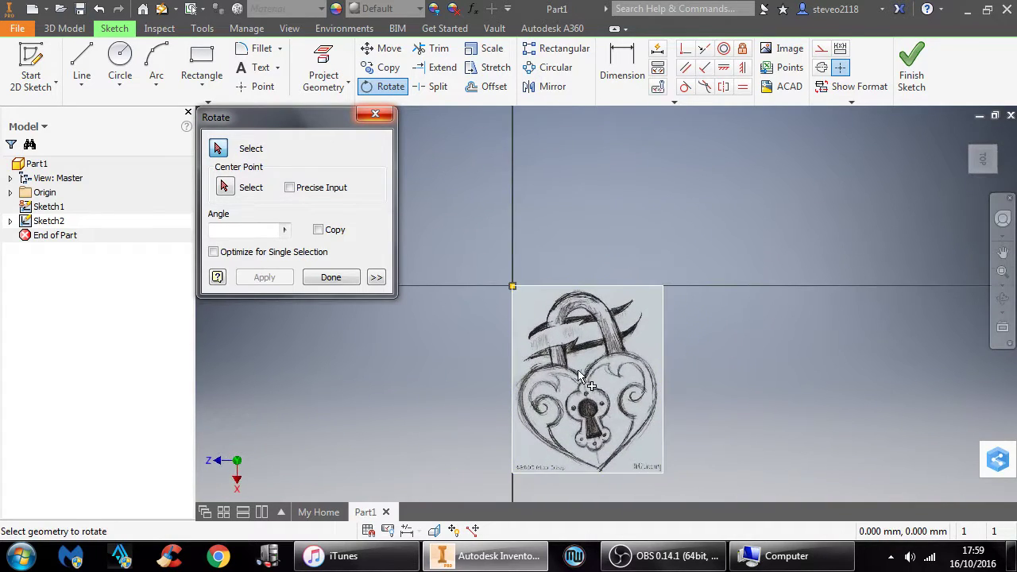
pyautogui.scroll(-3, 619, 347)
pyautogui.moveTo(619, 347)
pyautogui.mouseDown(button='middle')
pyautogui.moveTo(588, 291)
pyautogui.moveTo(632, 184)
pyautogui.moveTo(626, 225)
pyautogui.mouseUp(button='middle')
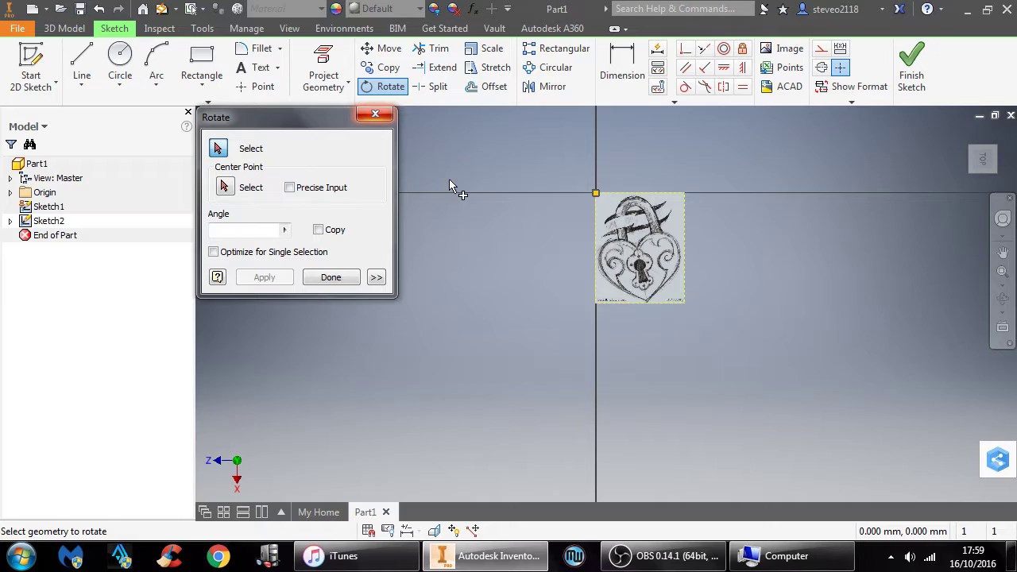
pyautogui.scroll(4, 643, 215)
pyautogui.scroll(-1, 803, 310)
pyautogui.moveTo(803, 310); pyautogui.dragTo(758, 246, button='middle')
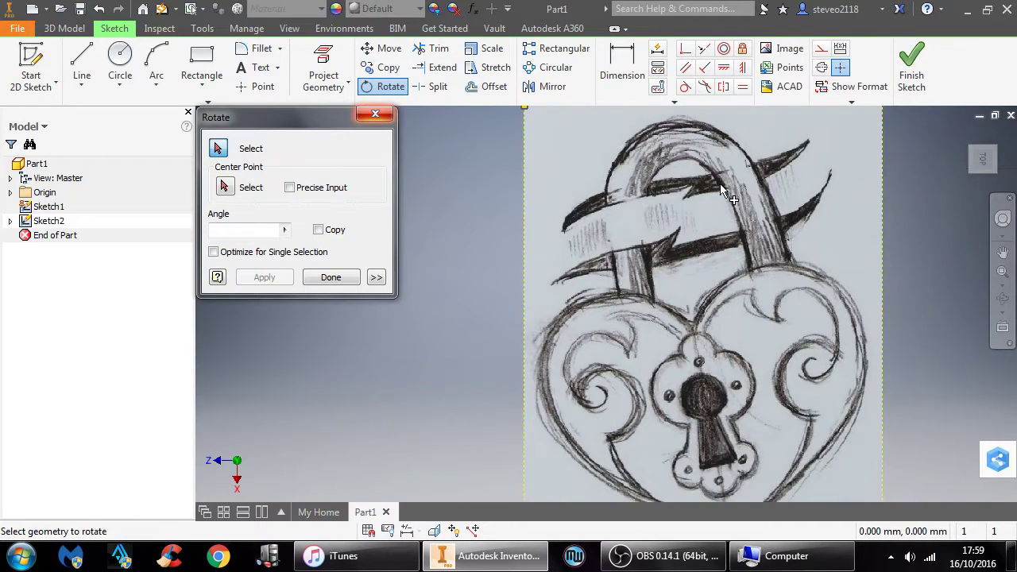
# Close the Rotate dialog, cancel a started rectangle, and pan to the heart's bottom
pyautogui.click(376, 116)
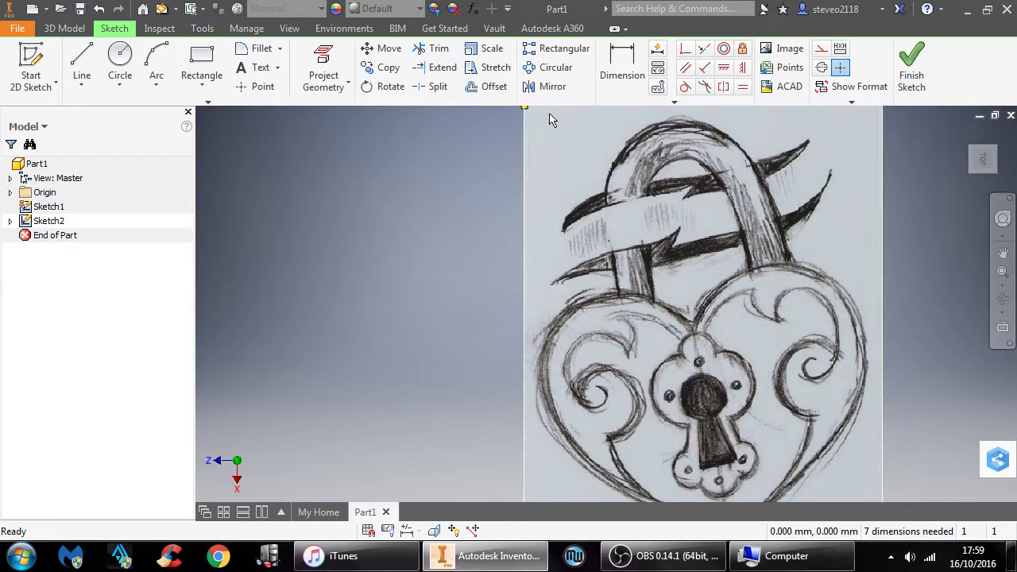
pyautogui.click(201, 63)
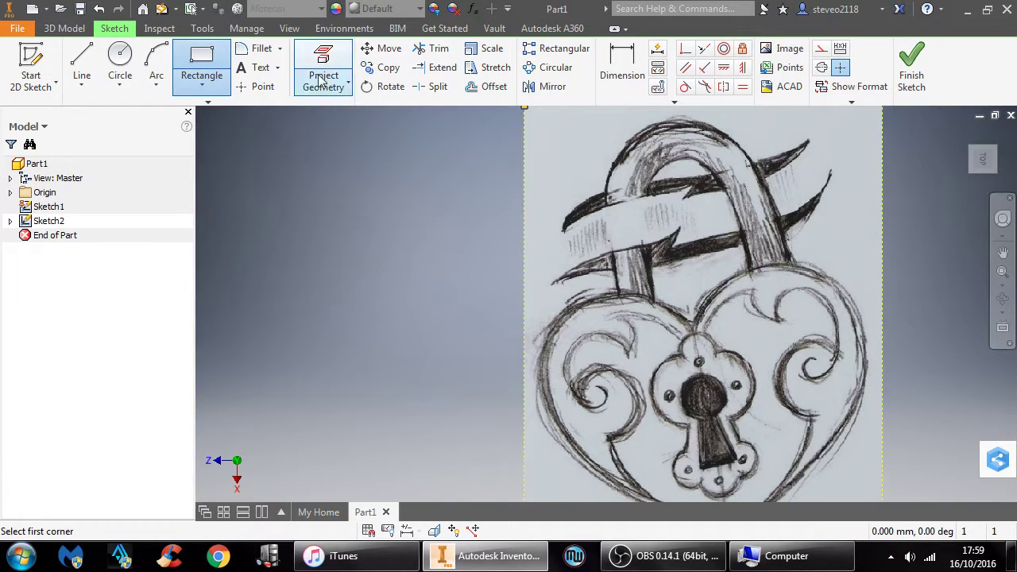
pyautogui.click(493, 124)
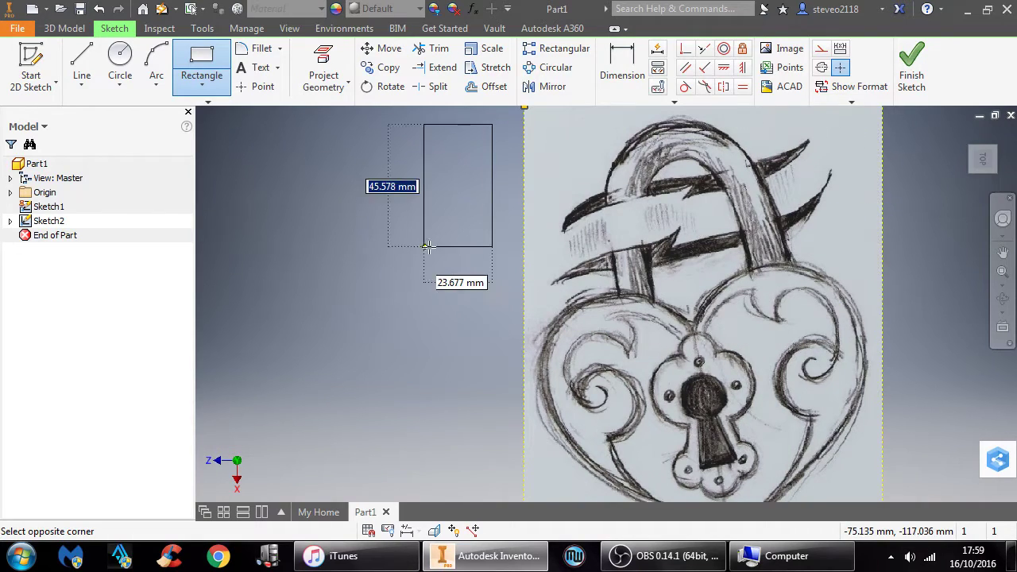
pyautogui.press('Escape')
pyautogui.press('Escape')
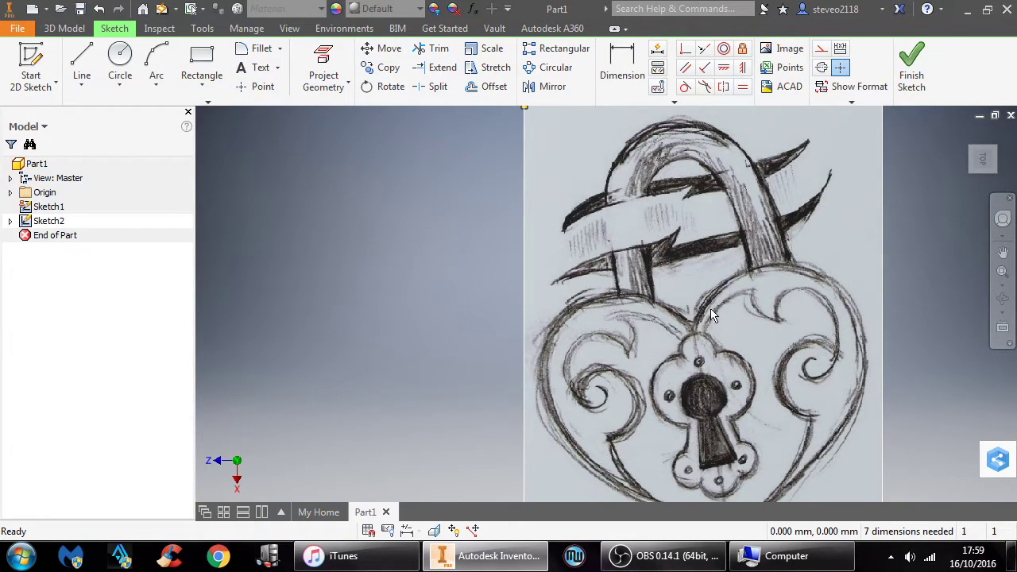
pyautogui.moveTo(712, 314)
pyautogui.mouseDown(button='middle')
pyautogui.moveTo(706, 286)
pyautogui.moveTo(696, 316)
pyautogui.moveTo(666, 315)
pyautogui.mouseUp(button='middle')
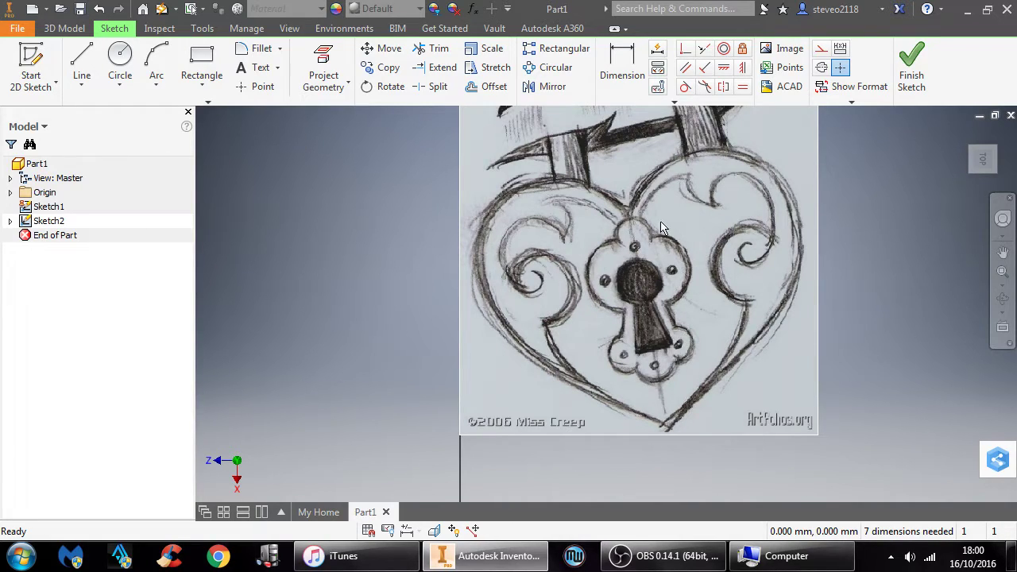
# Select the traced padlock sketch and start the Mirror command
pyautogui.click(583, 184)
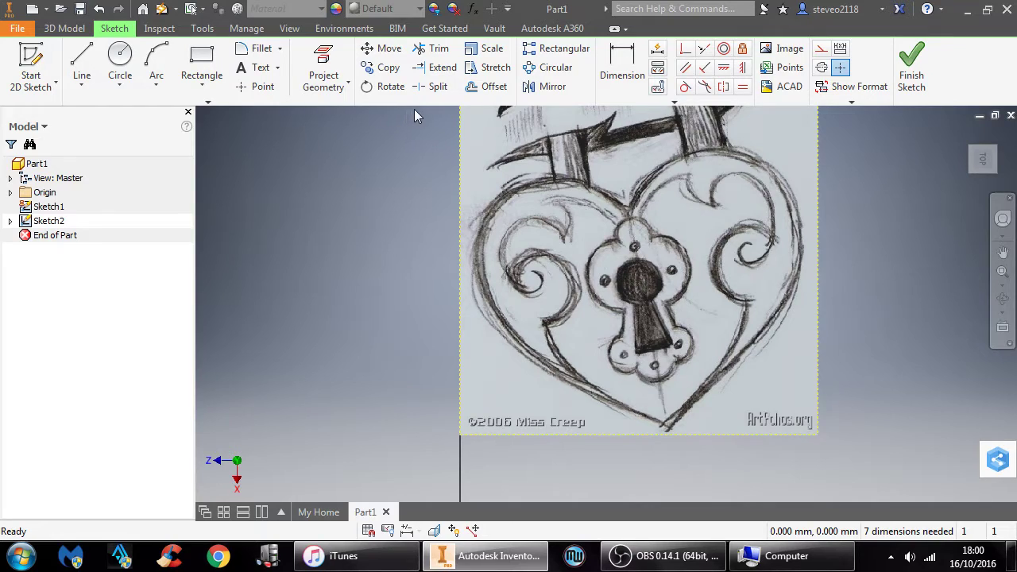
pyautogui.click(550, 87)
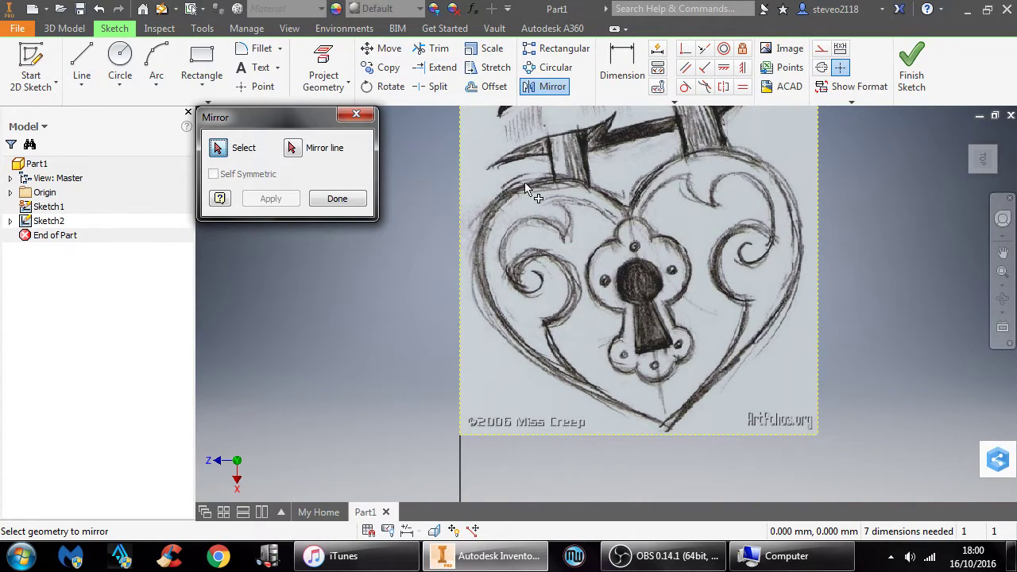
# Pick the mirror line, cancel the Mirror dialog, then pan and zoom out to the whole drawing
pyautogui.click(293, 150)
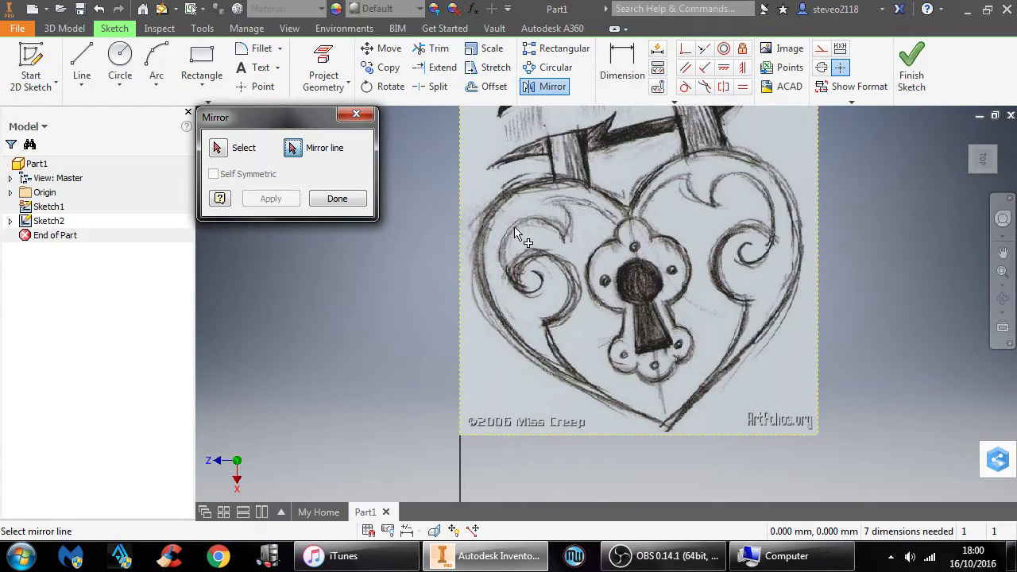
pyautogui.click(355, 115)
pyautogui.moveTo(657, 159); pyautogui.dragTo(658, 241, button='middle')
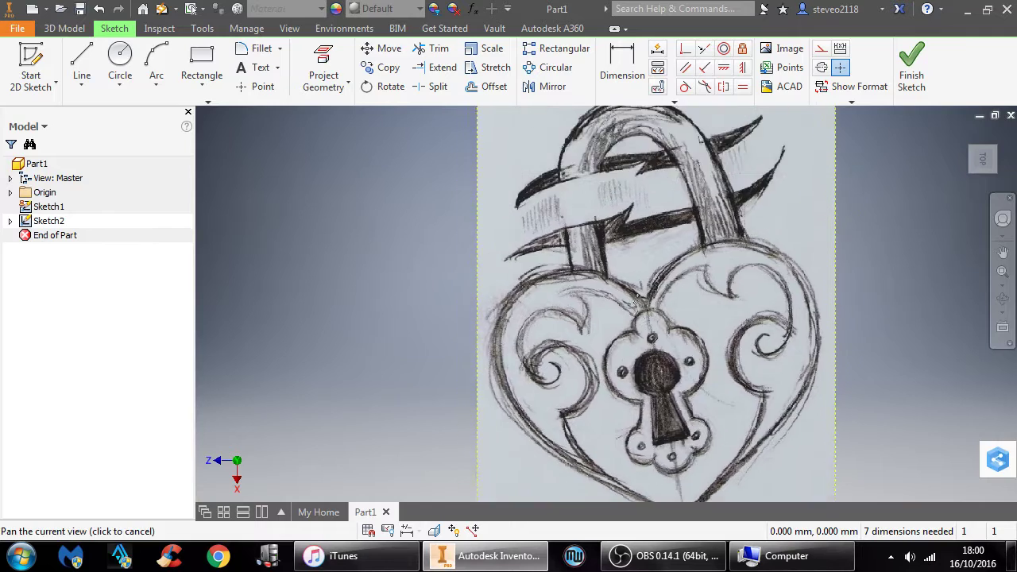
pyautogui.scroll(-2, 658, 240)
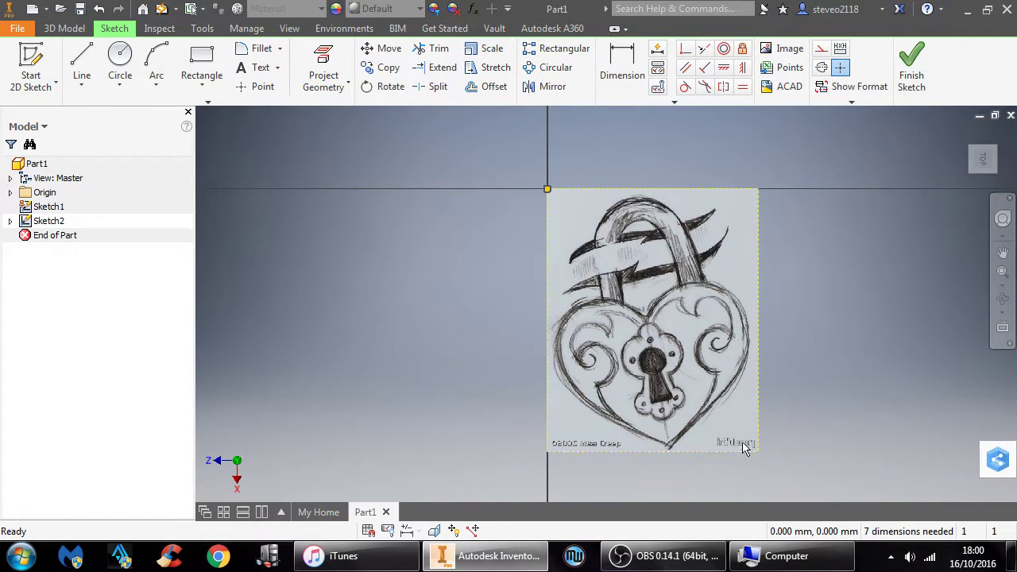
# Open beccas ccchearts.ipt from the Recent Documents list
pyautogui.click(14, 30)
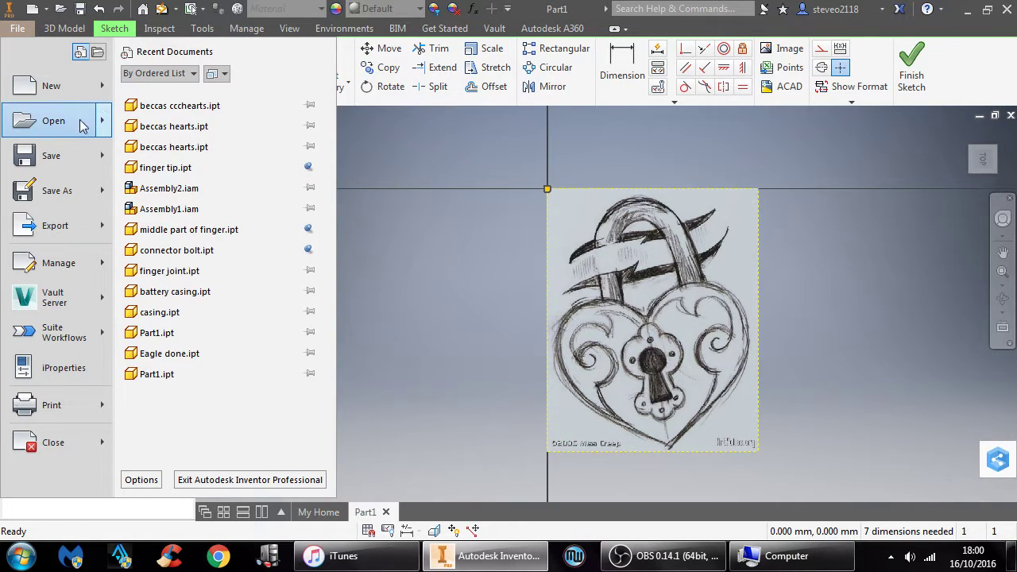
pyautogui.moveTo(83, 127)
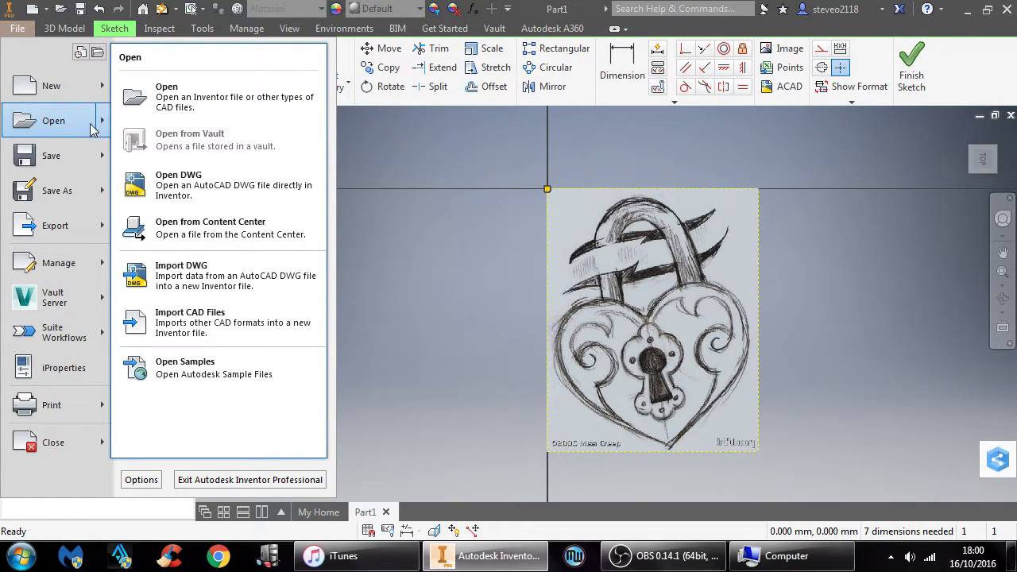
pyautogui.click(398, 277)
pyautogui.click(30, 33)
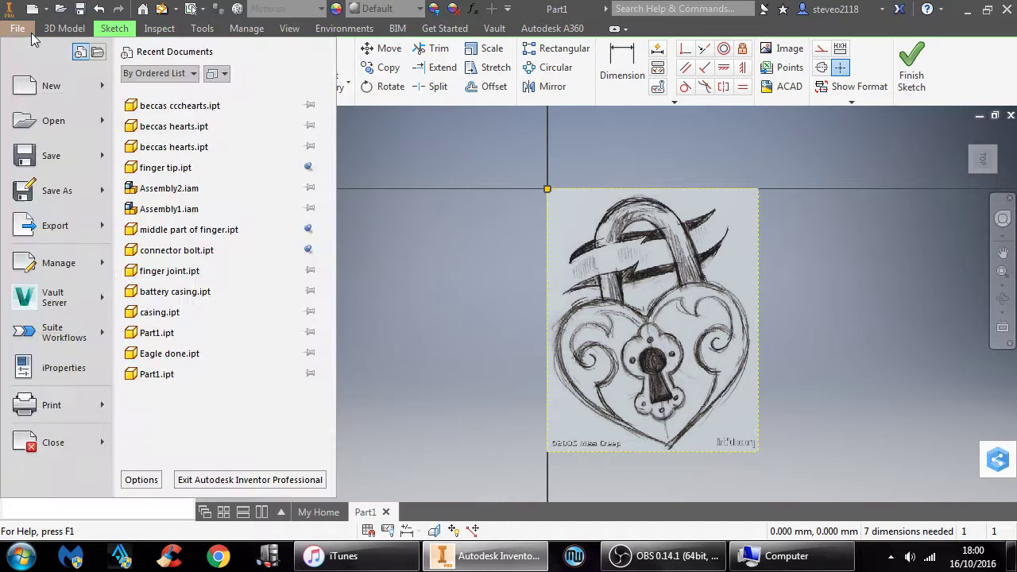
pyautogui.click(179, 106)
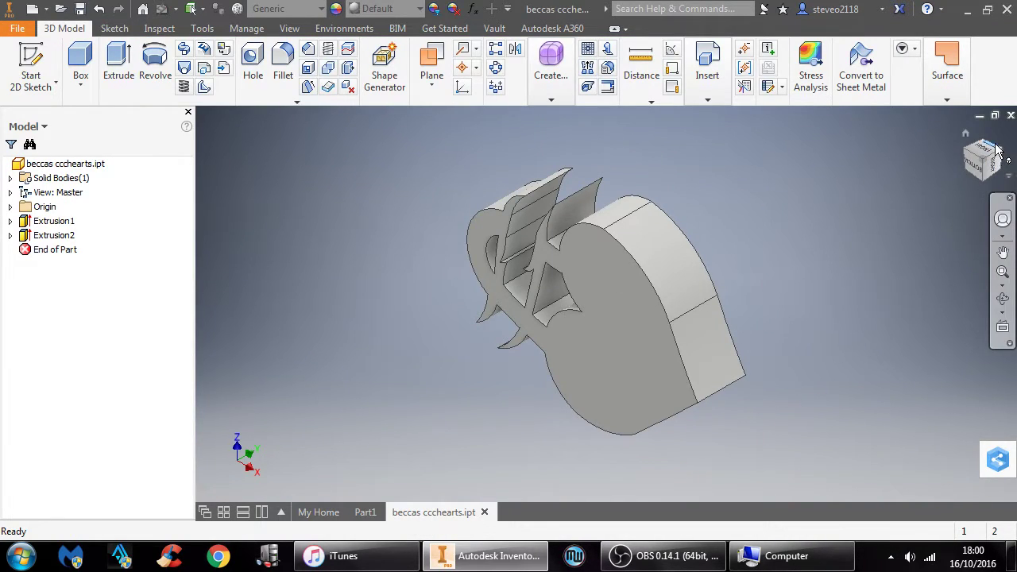
# Set the view to Top with the heart upright, and zoom in
pyautogui.click(995, 151)
pyautogui.click(984, 157)
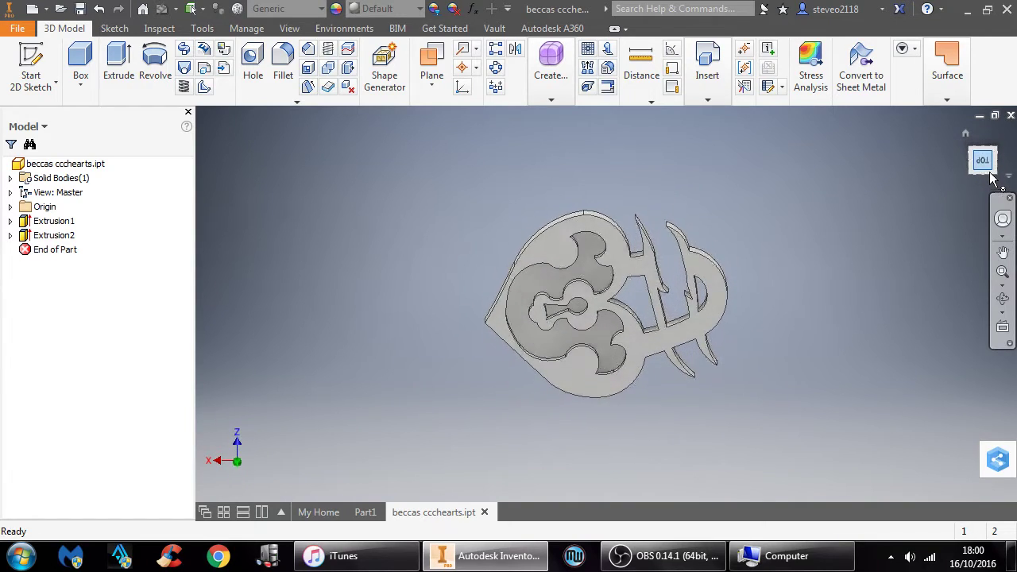
pyautogui.click(1004, 140)
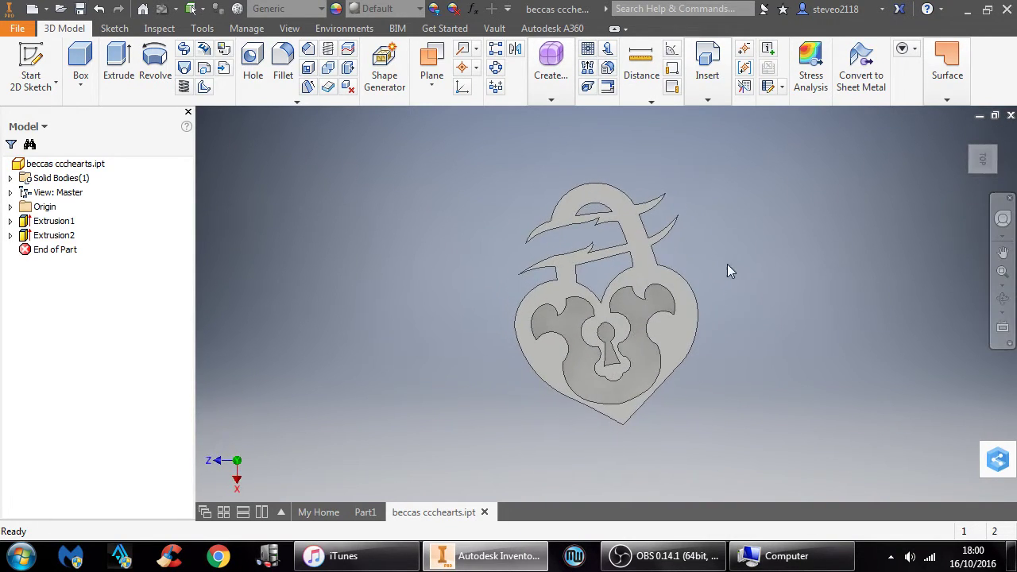
pyautogui.scroll(3, 715, 286)
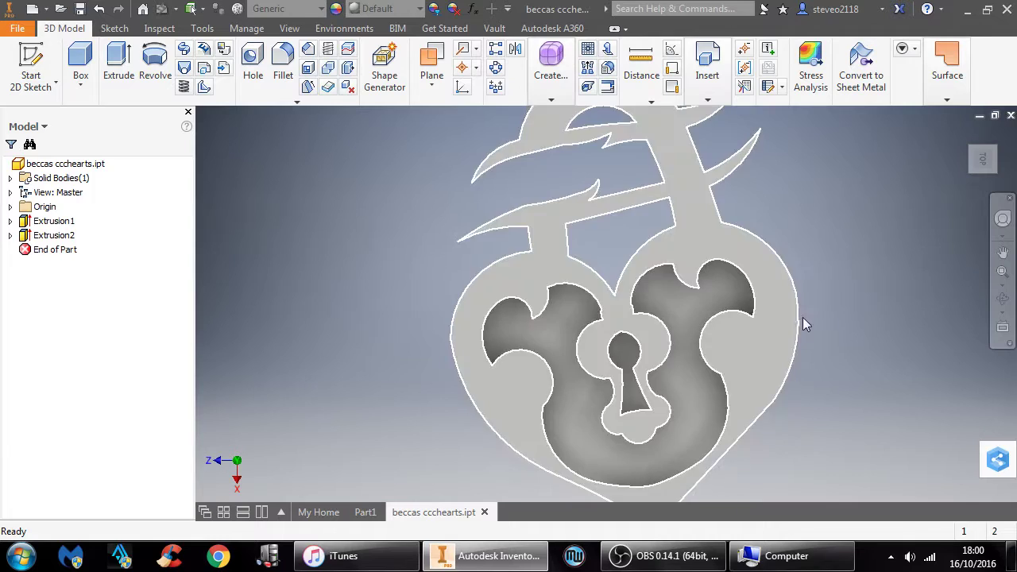
pyautogui.click(366, 512)
pyautogui.scroll(5, 636, 351)
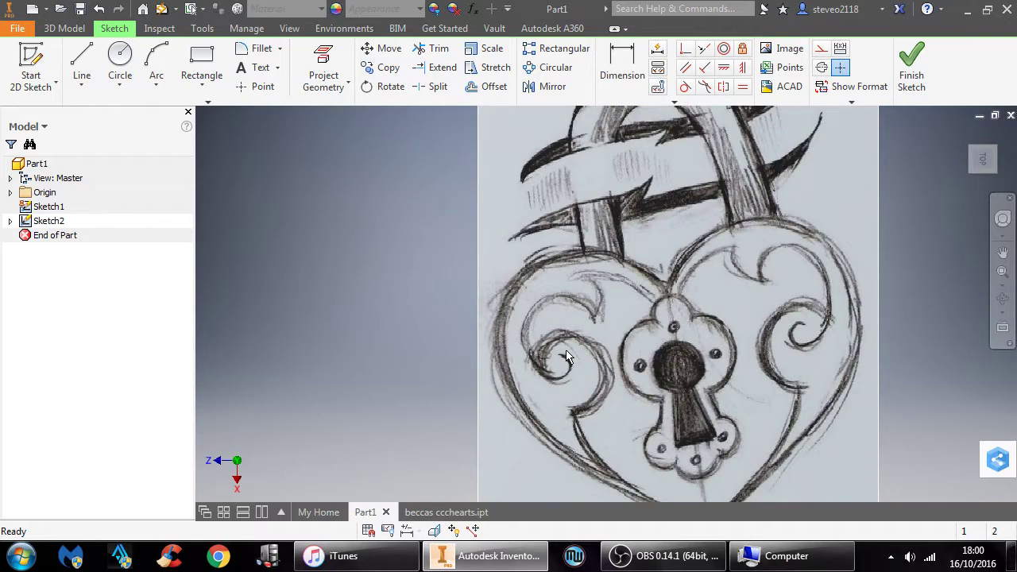
pyautogui.scroll(-5, 567, 356)
pyautogui.click(424, 518)
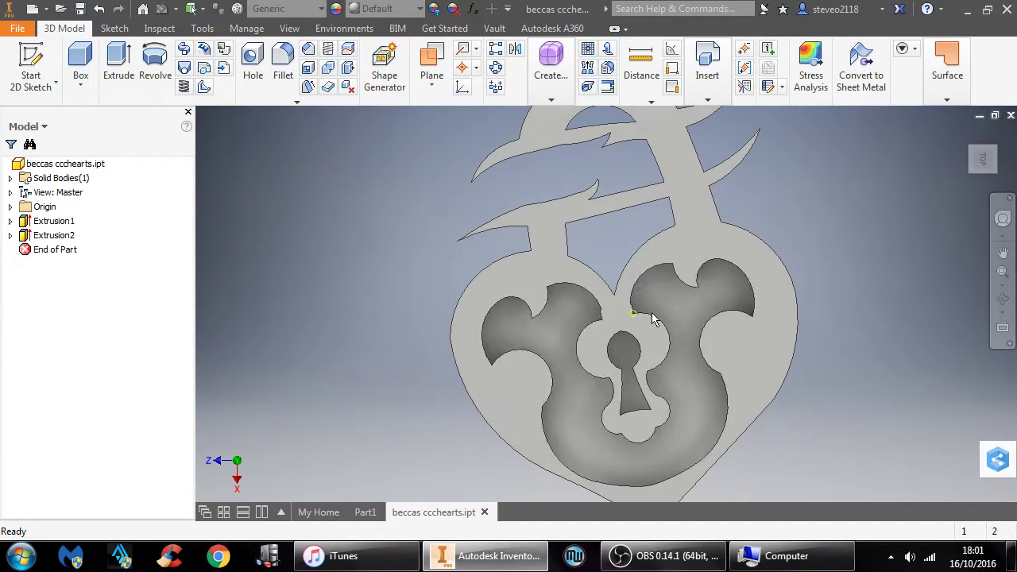
# Switch between isometric, corner and front views of the heart padlock, zooming to show depth and cut-outs
pyautogui.scroll(4, 968, 156)
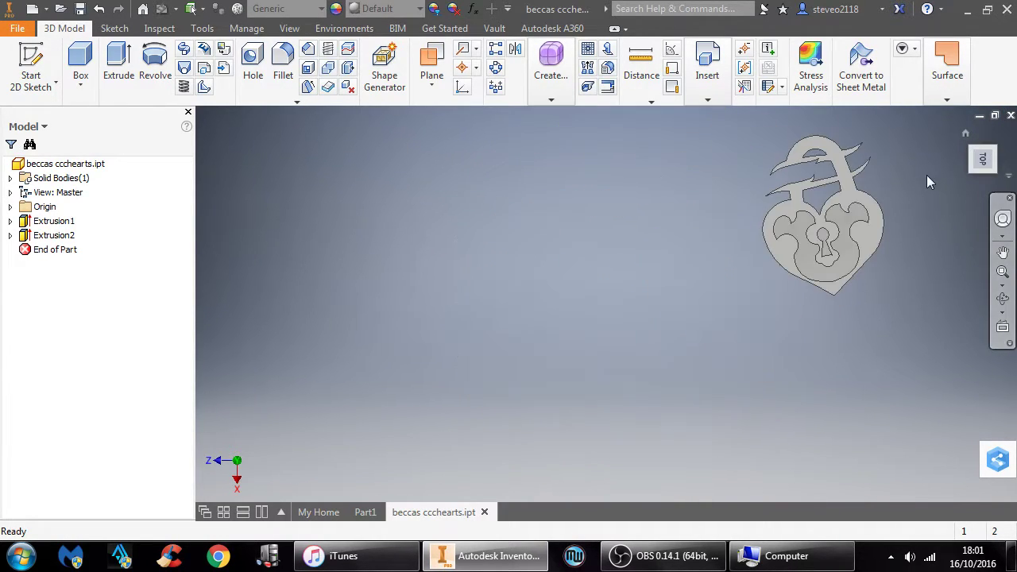
pyautogui.scroll(-3, 927, 175)
pyautogui.scroll(-3, 672, 267)
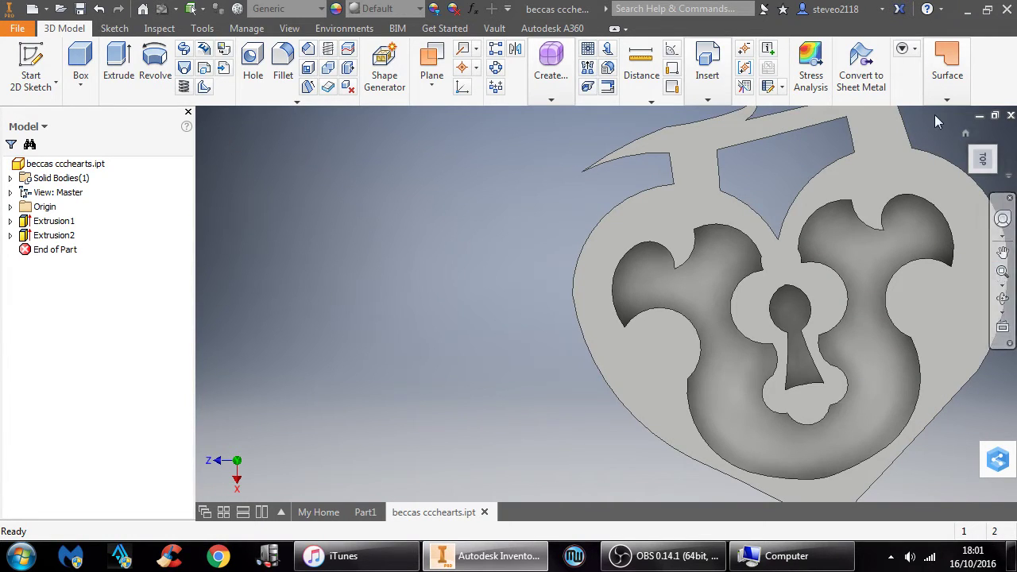
pyautogui.click(970, 146)
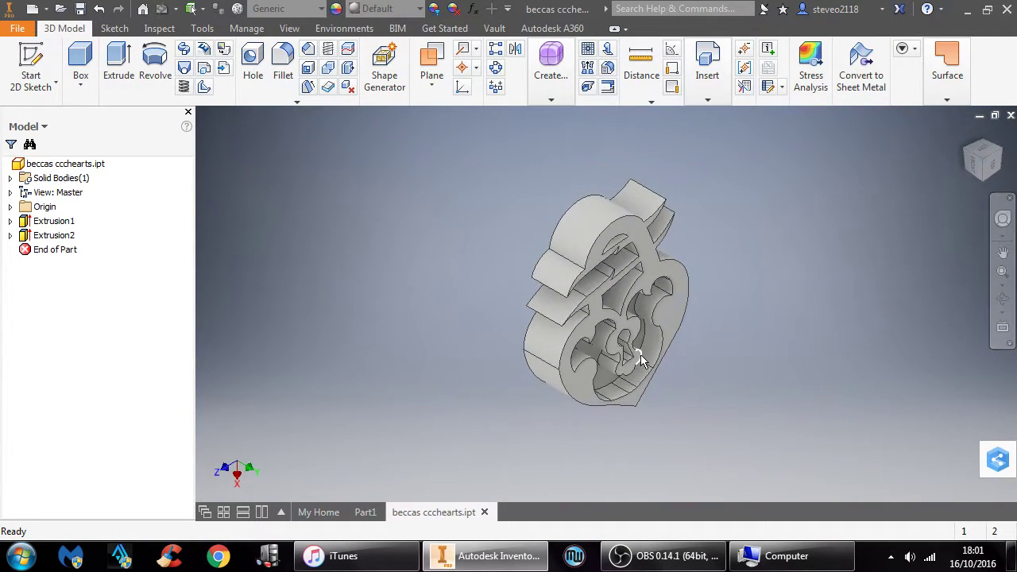
pyautogui.scroll(-5, 642, 357)
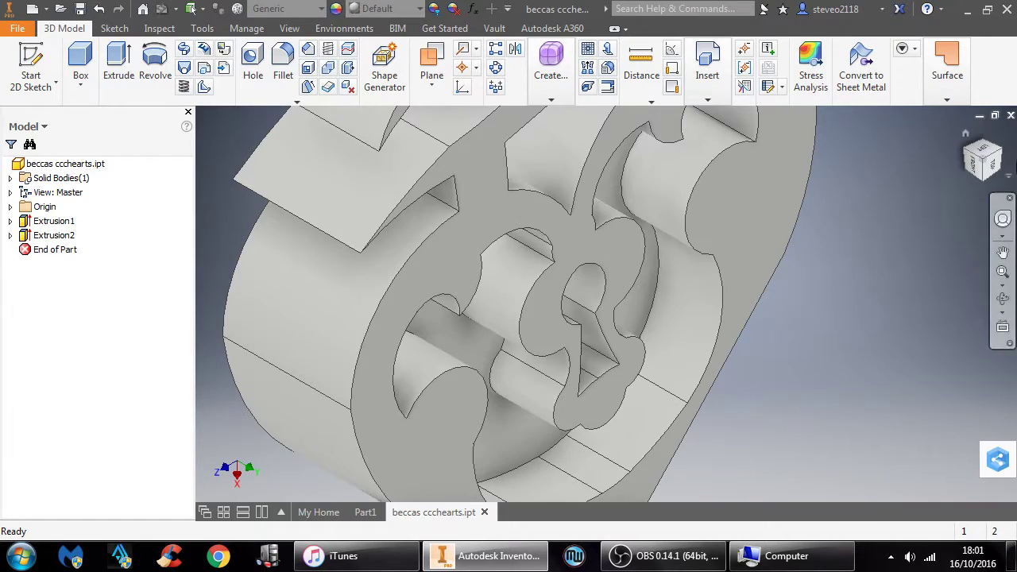
pyautogui.click(978, 168)
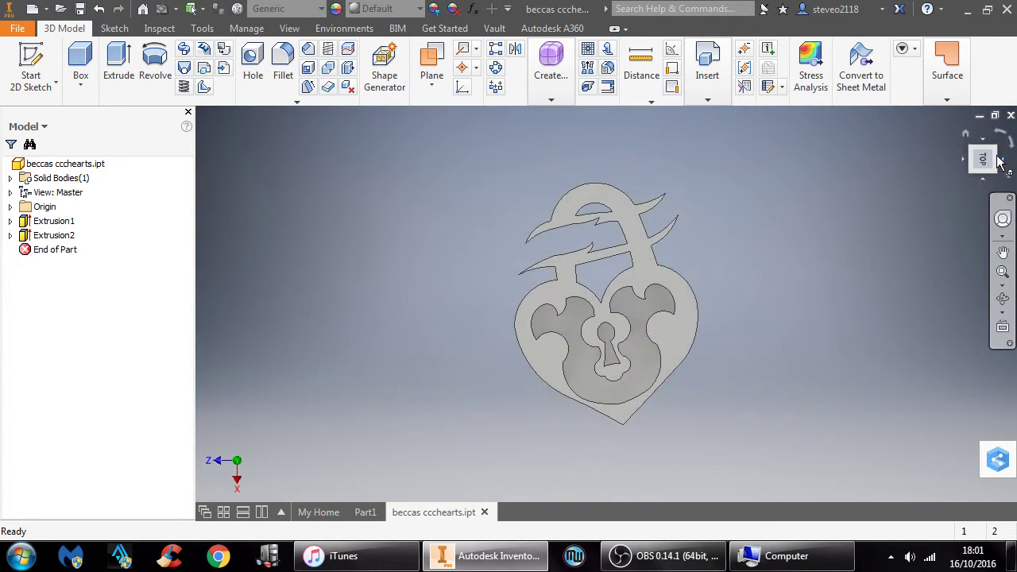
pyautogui.click(997, 152)
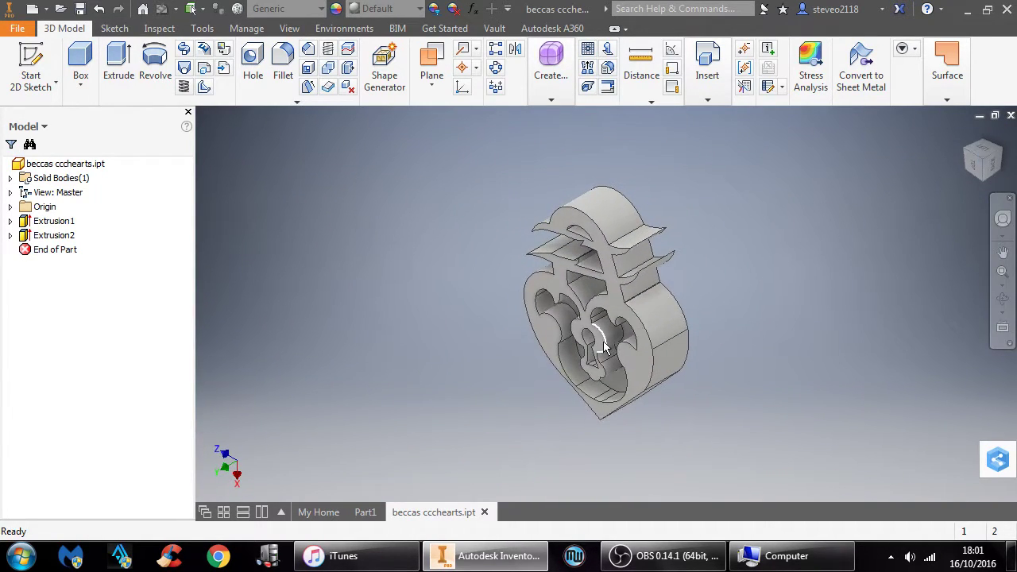
pyautogui.scroll(-4, 602, 343)
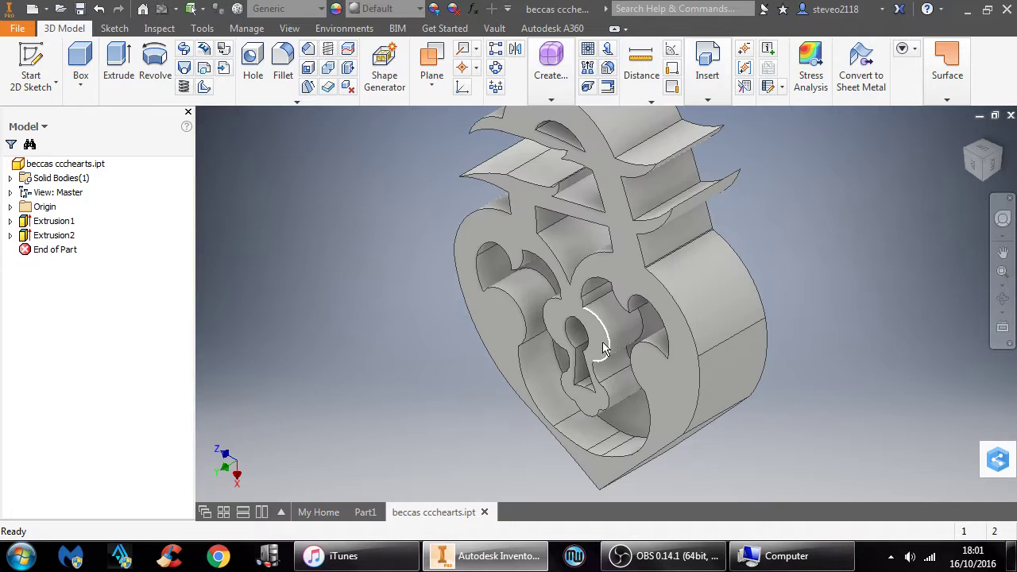
pyautogui.click(964, 154)
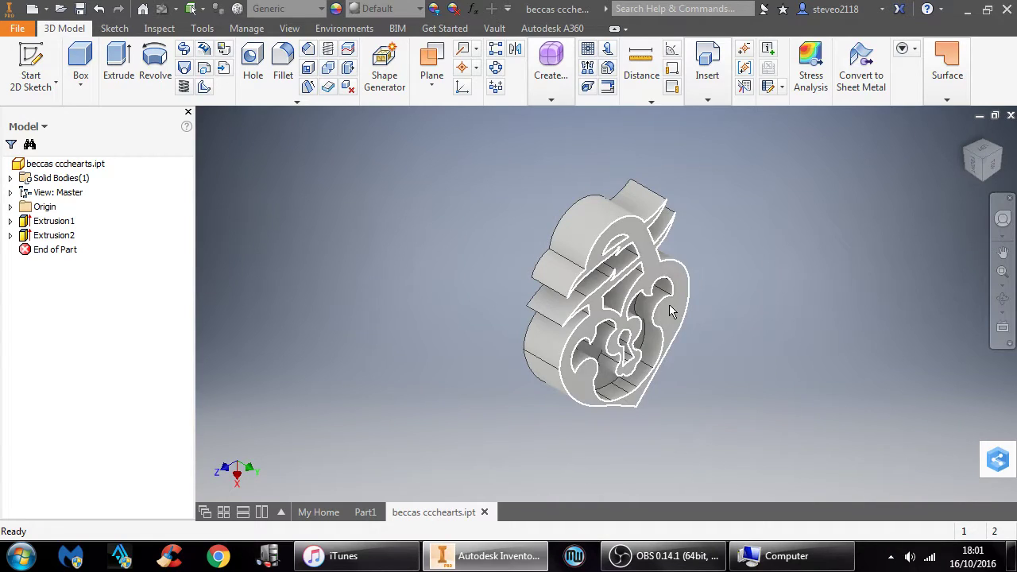
pyautogui.scroll(-2, 656, 310)
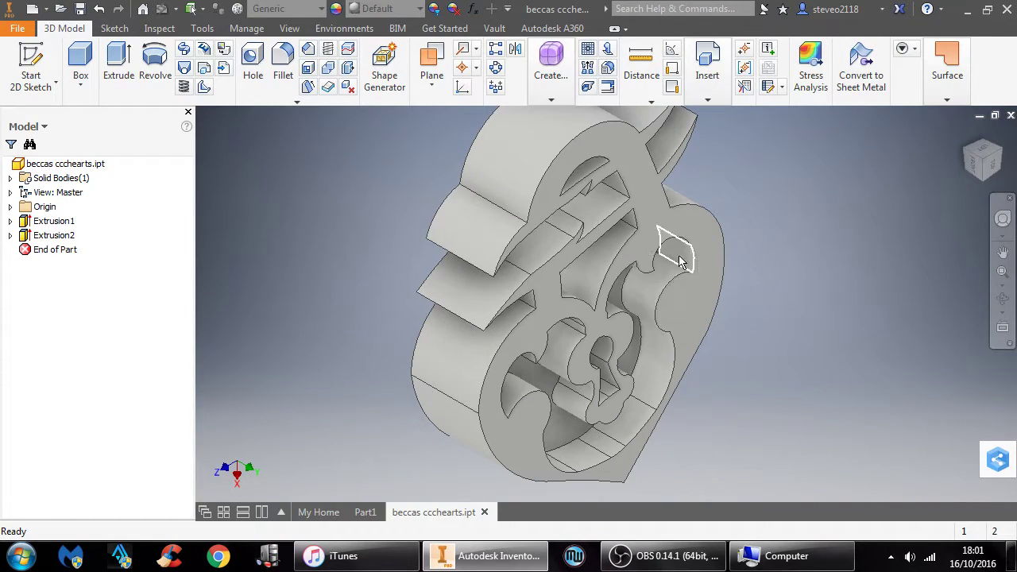
pyautogui.click(990, 174)
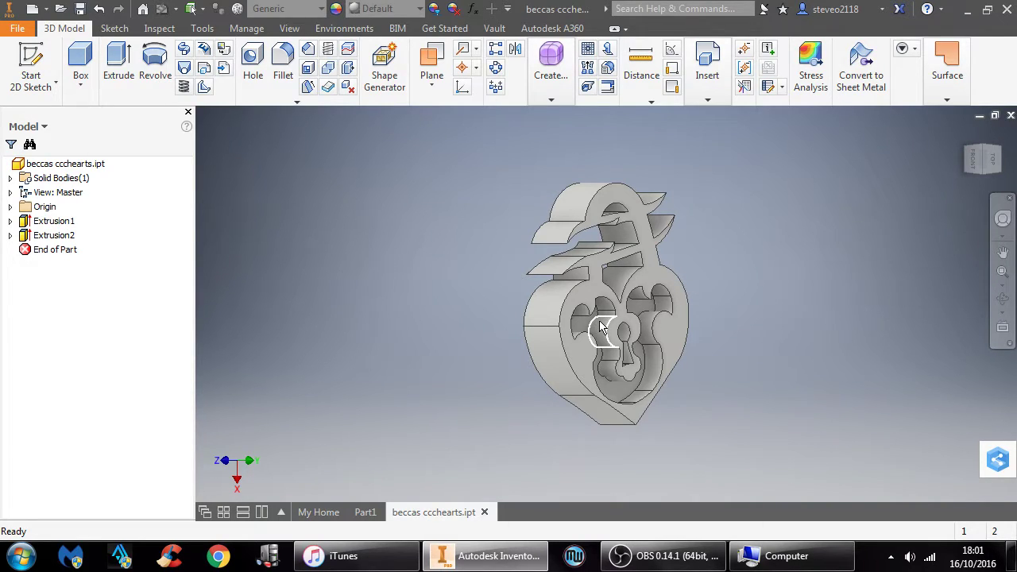
# View the heart padlock from the top and from an isometric corner, then return to the front view
pyautogui.moveTo(601, 334)
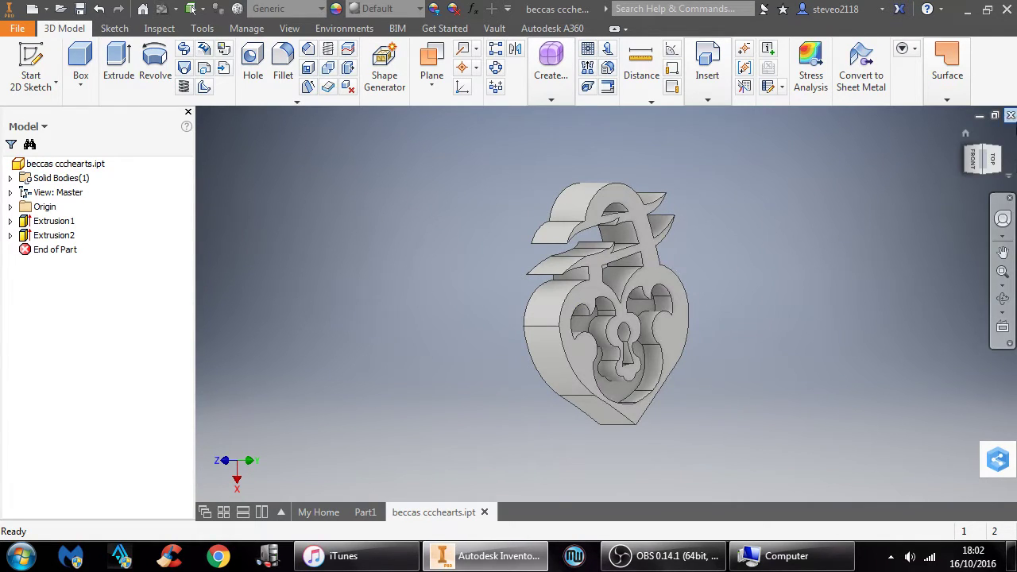
pyautogui.click(993, 161)
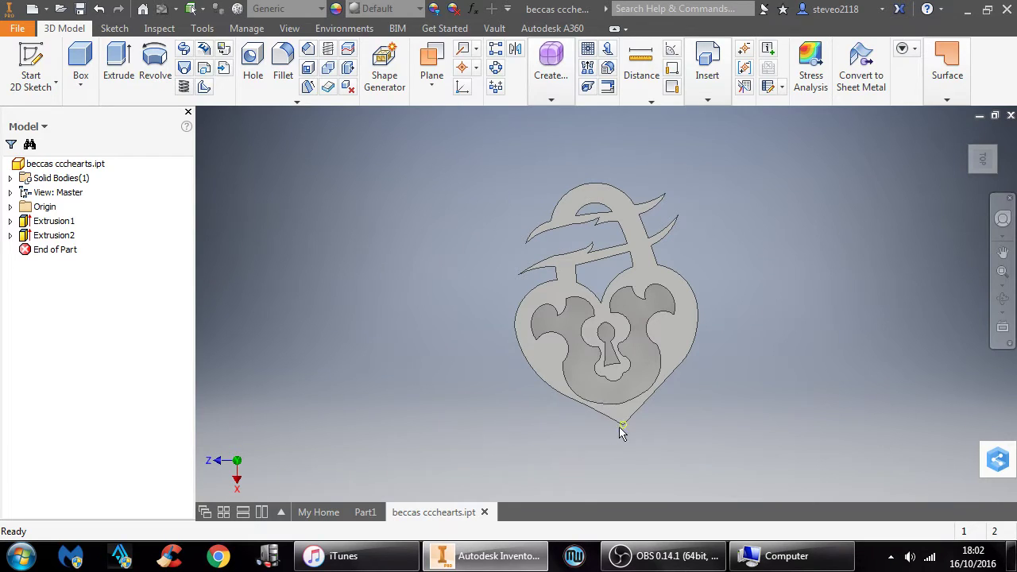
pyautogui.scroll(3, 623, 430)
pyautogui.scroll(-5, 624, 430)
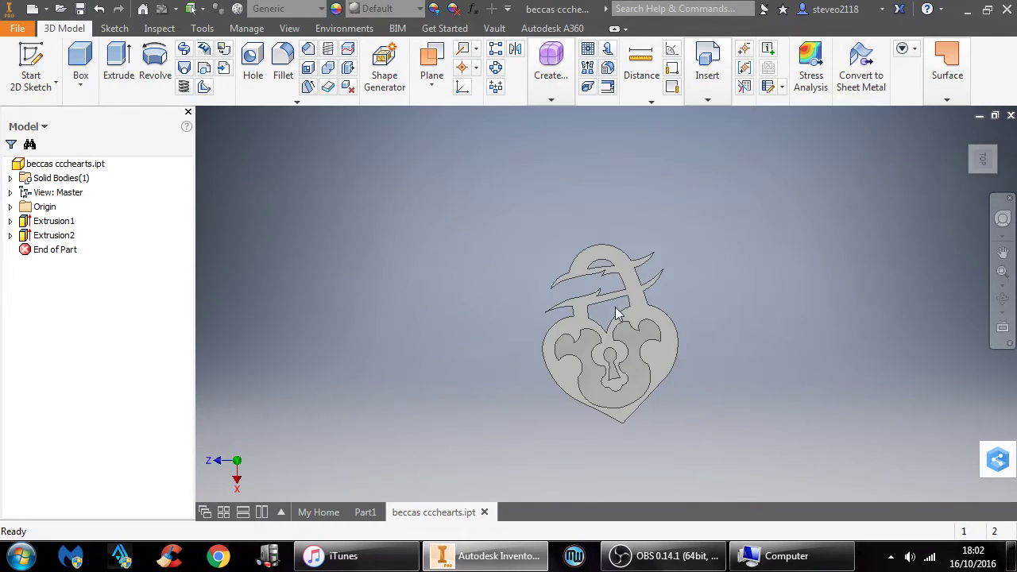
pyautogui.click(977, 151)
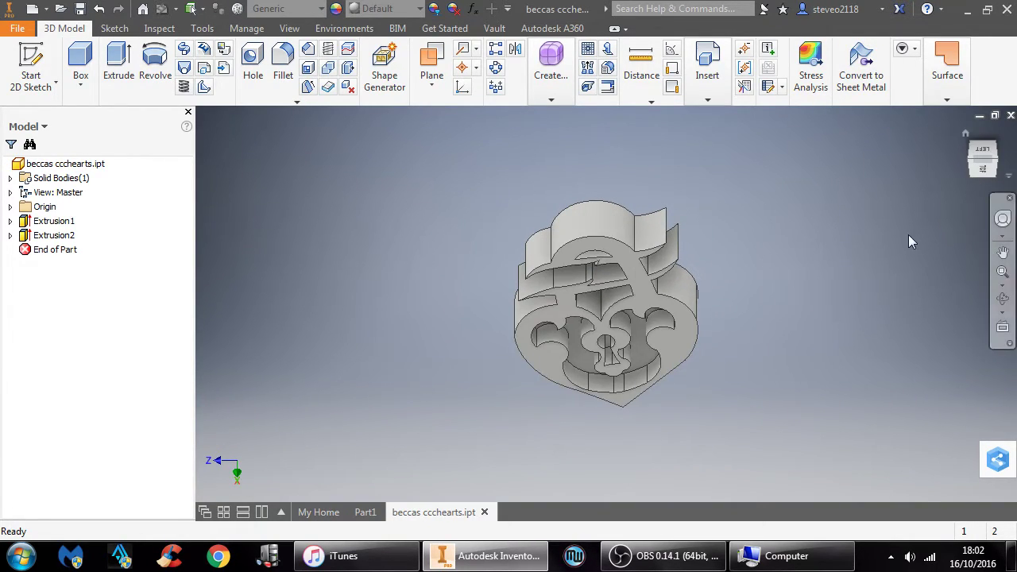
pyautogui.click(983, 169)
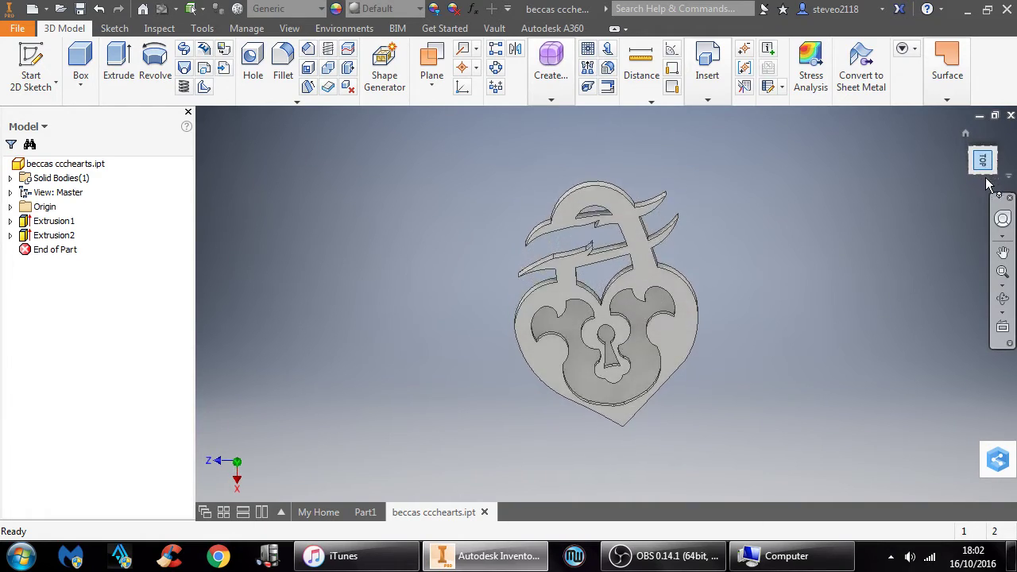